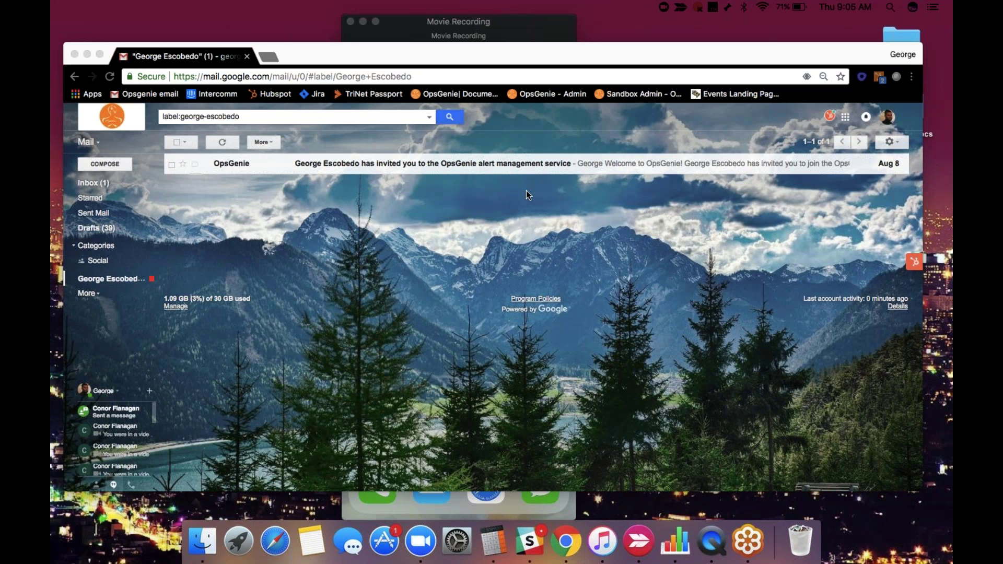
# Open the OpsGenie invitation email and follow its Activate Your Account link.
pyautogui.click(482, 162)
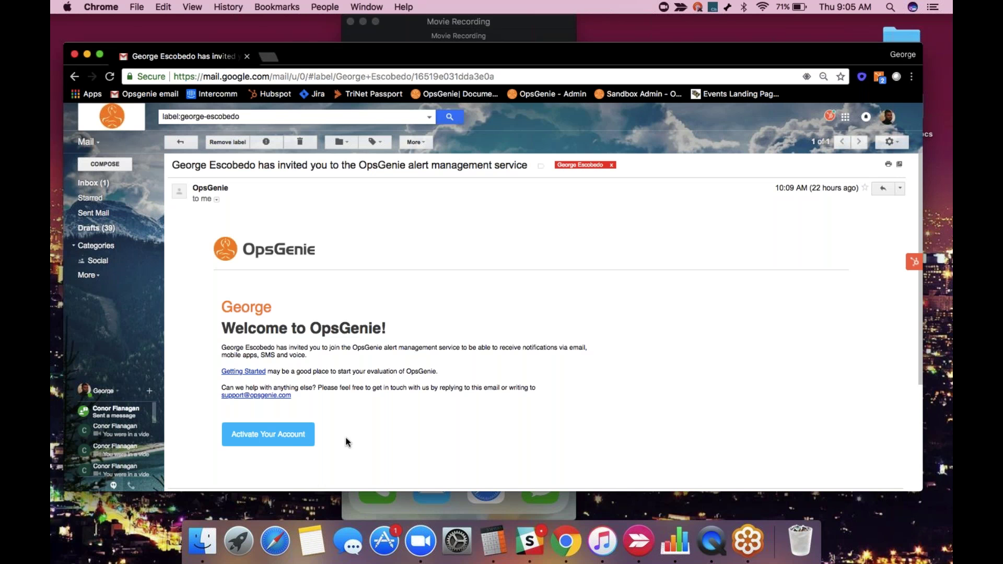
pyautogui.click(288, 439)
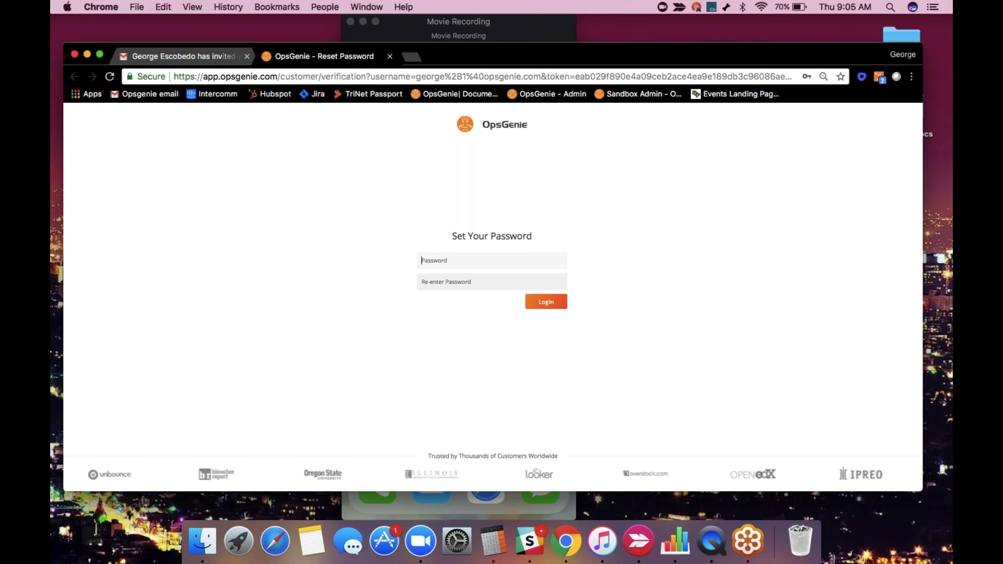
# Enter the new account password in both fields and log in to OpsGenie.
pyautogui.write('••••••••••••')
pyautogui.press('Tab')
pyautogui.write('••••••••')
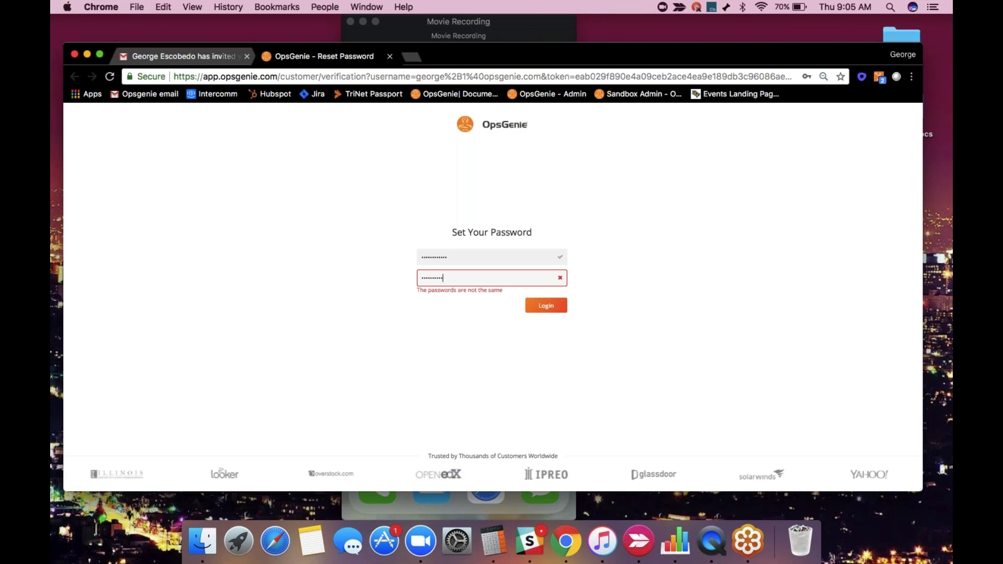
pyautogui.write('••')
pyautogui.click(556, 303)
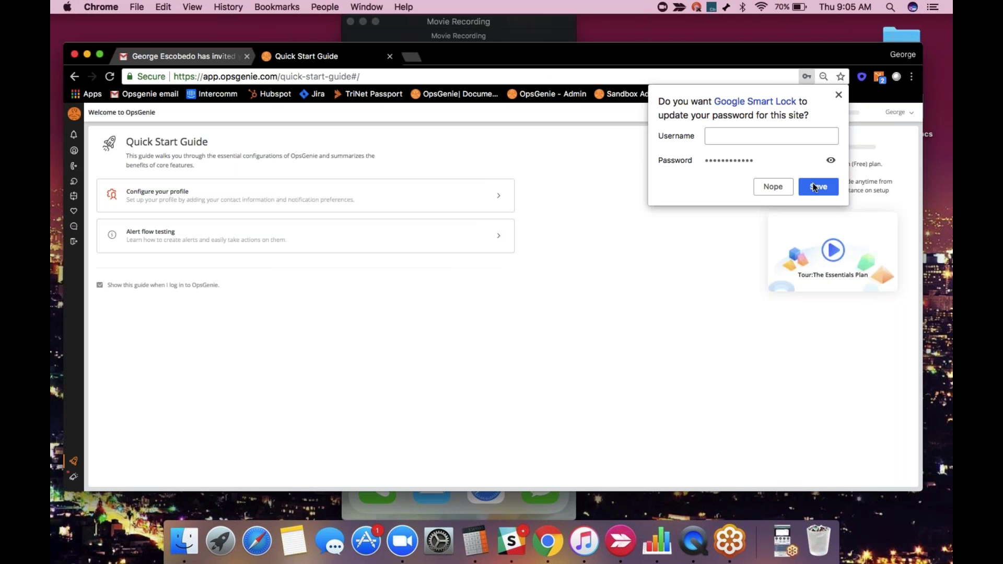
# Close the Google Smart Lock save-password popup.
pyautogui.click(840, 95)
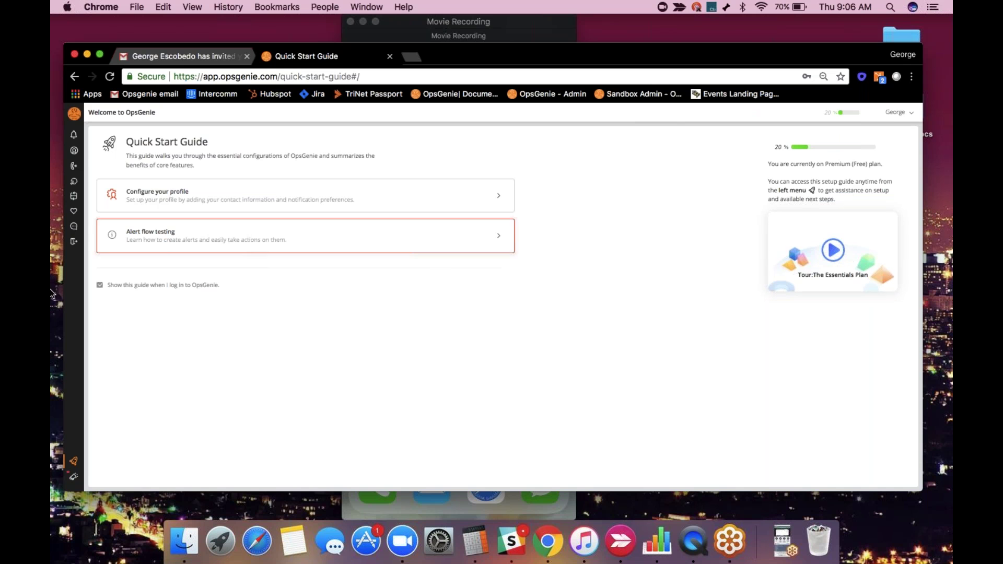
pyautogui.moveTo(72, 461)
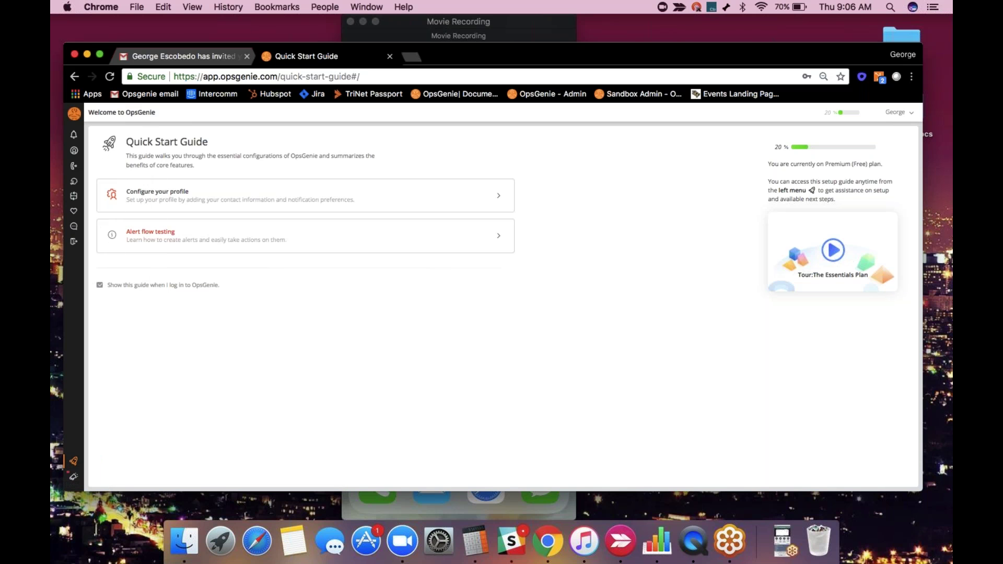
# Under Configure your profile, enter the phone number and save it.
pyautogui.click(499, 205)
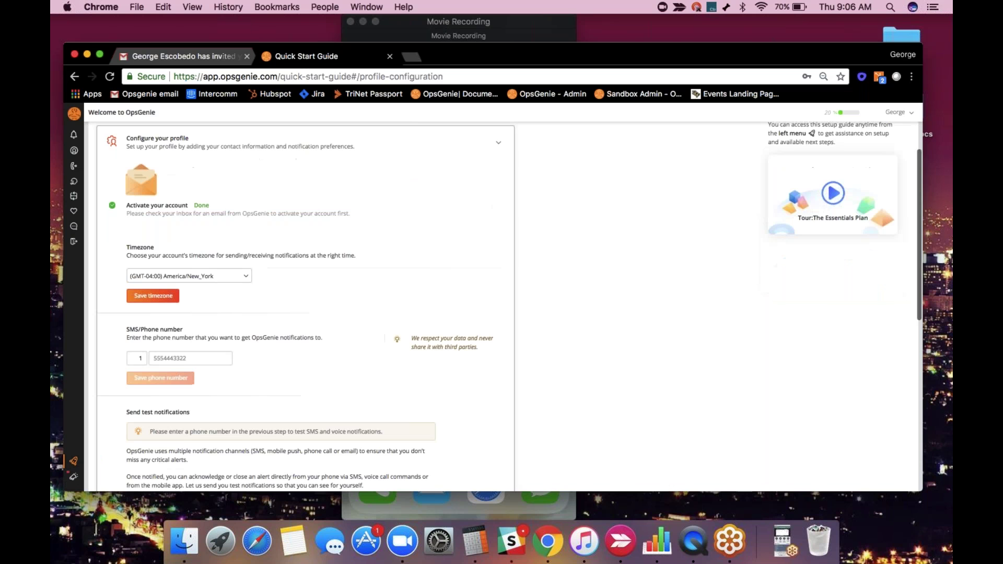
pyautogui.click(168, 360)
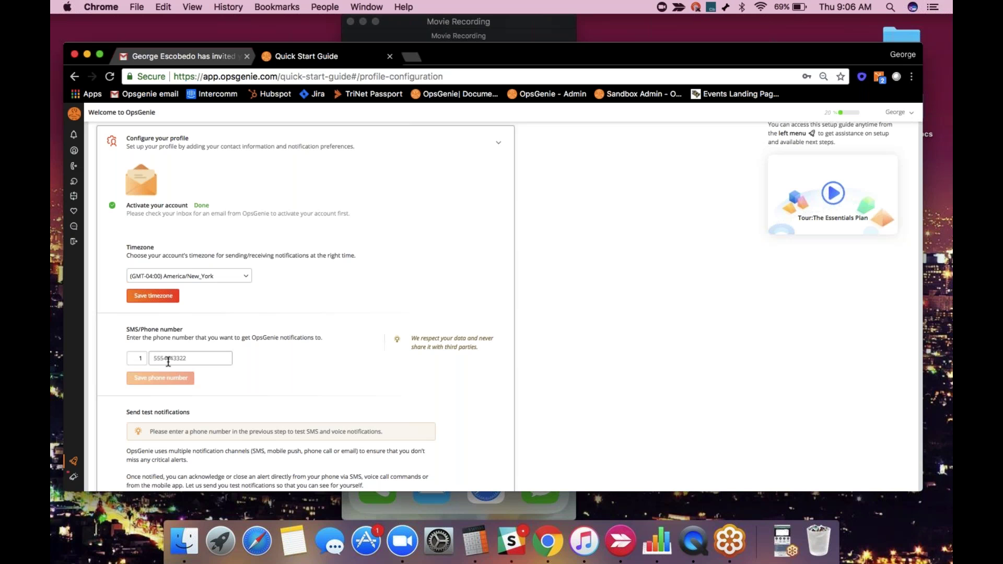
pyautogui.click(168, 361)
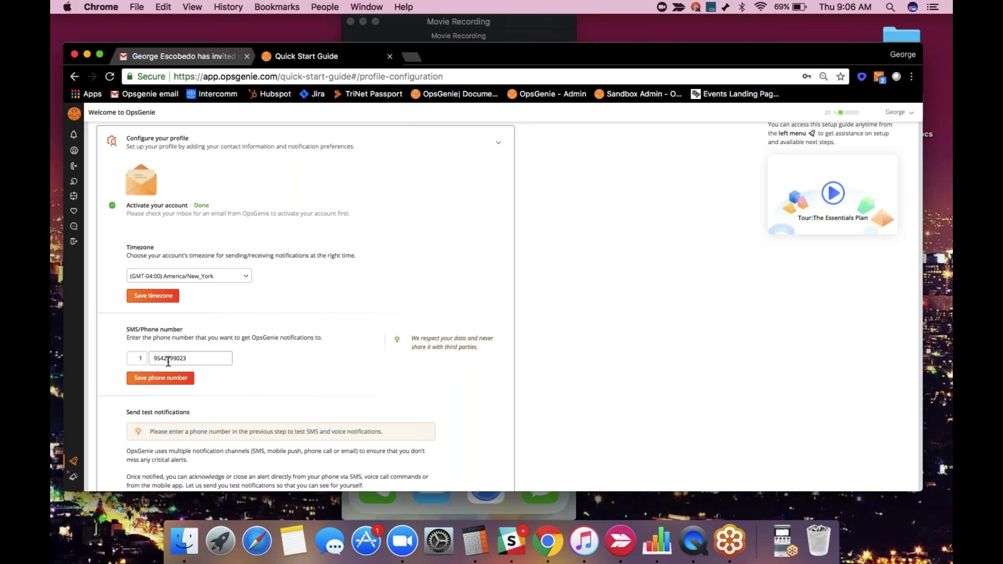
pyautogui.click(160, 377)
# Tick SMS and send a test notification.
pyautogui.scroll(-4, 368, 331)
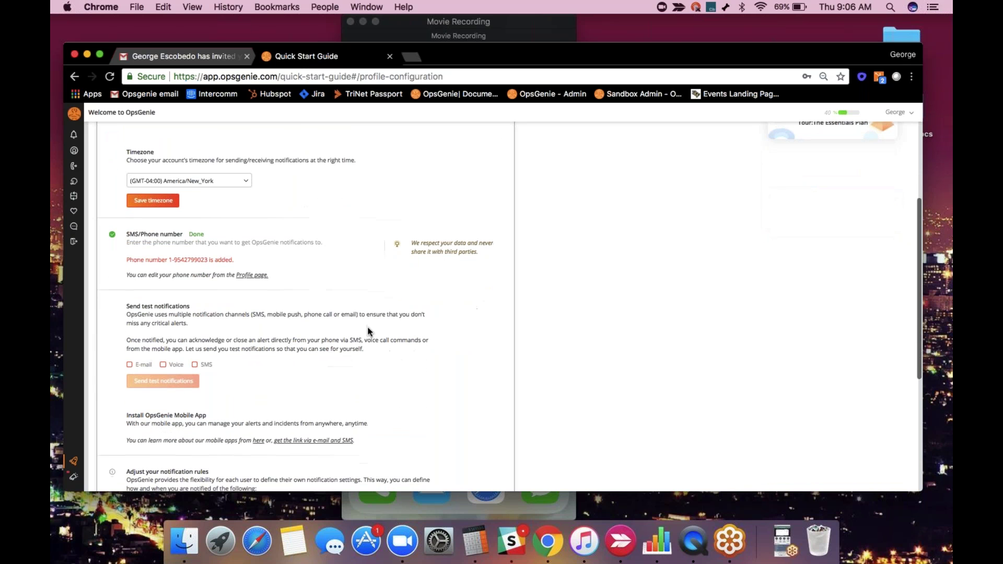
pyautogui.click(195, 366)
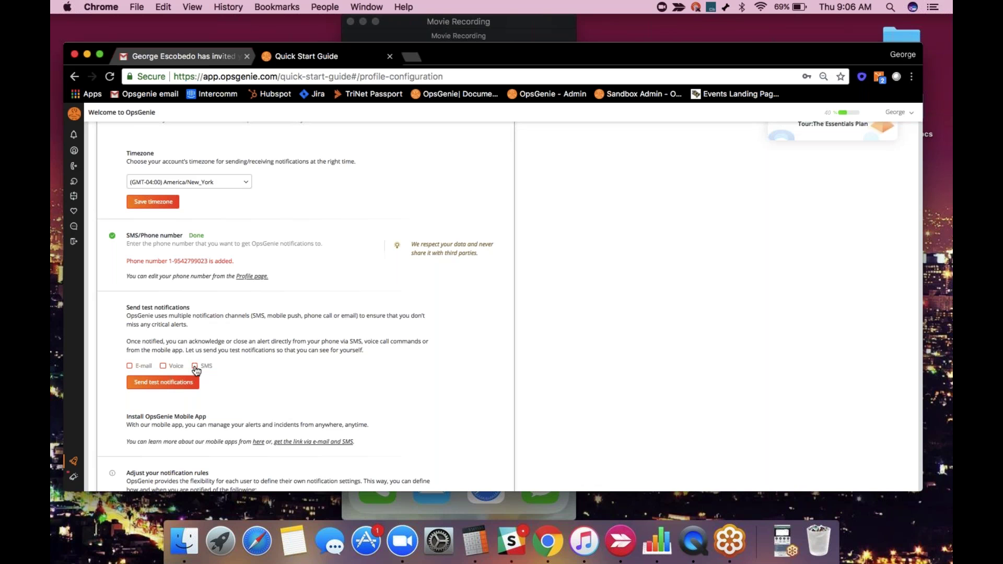
pyautogui.click(195, 367)
pyautogui.click(184, 384)
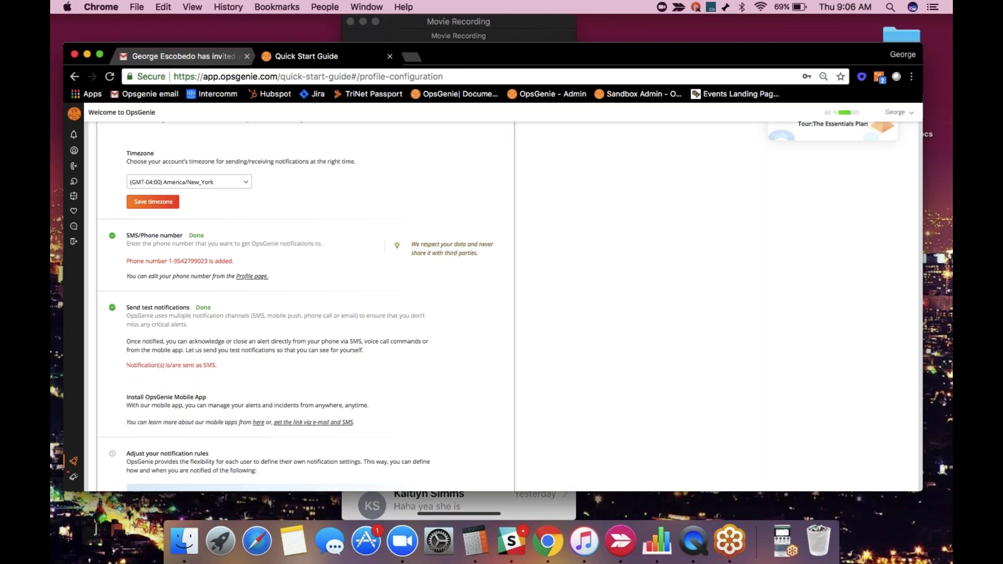
pyautogui.click(424, 21)
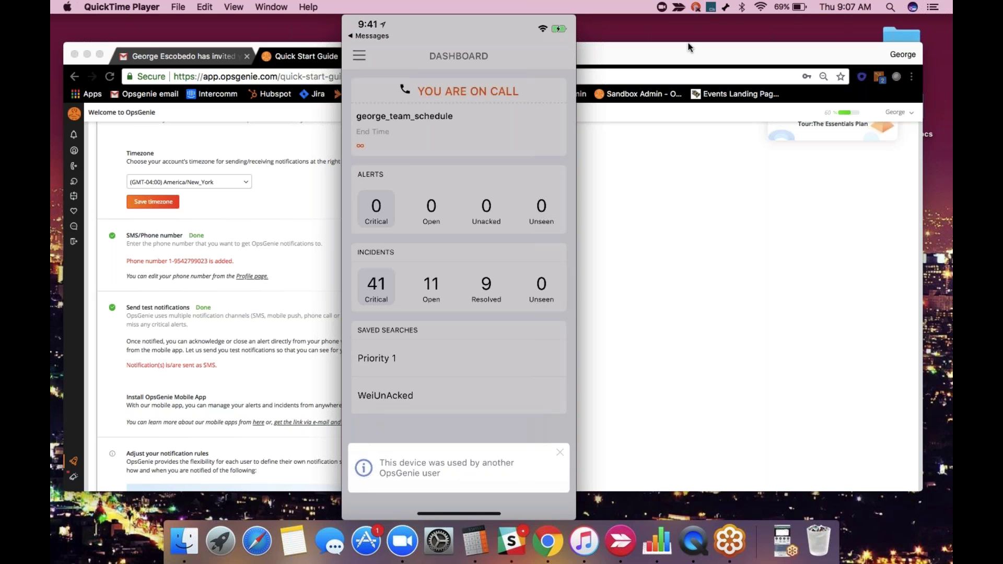
pyautogui.click(687, 51)
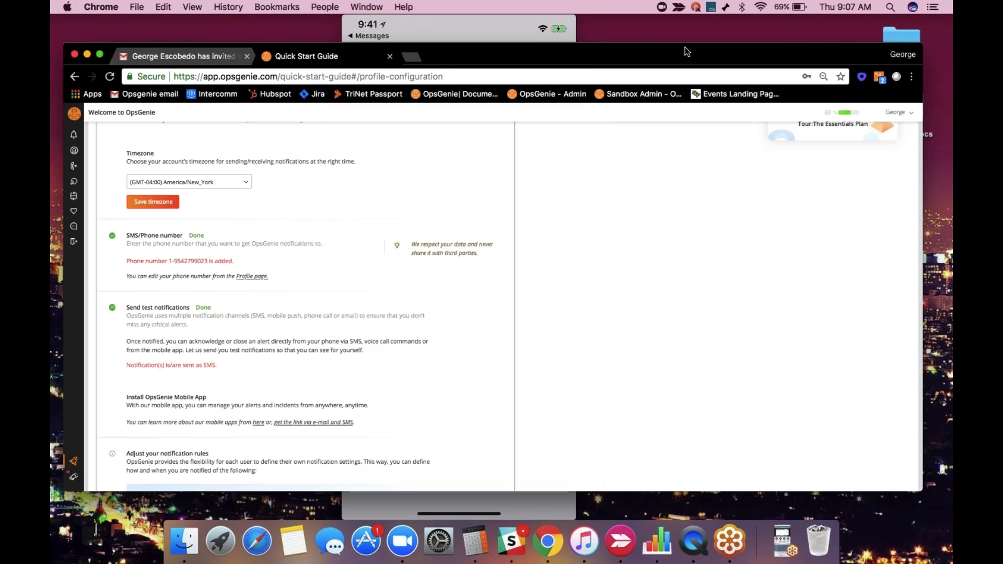
pyautogui.scroll(-3, 356, 230)
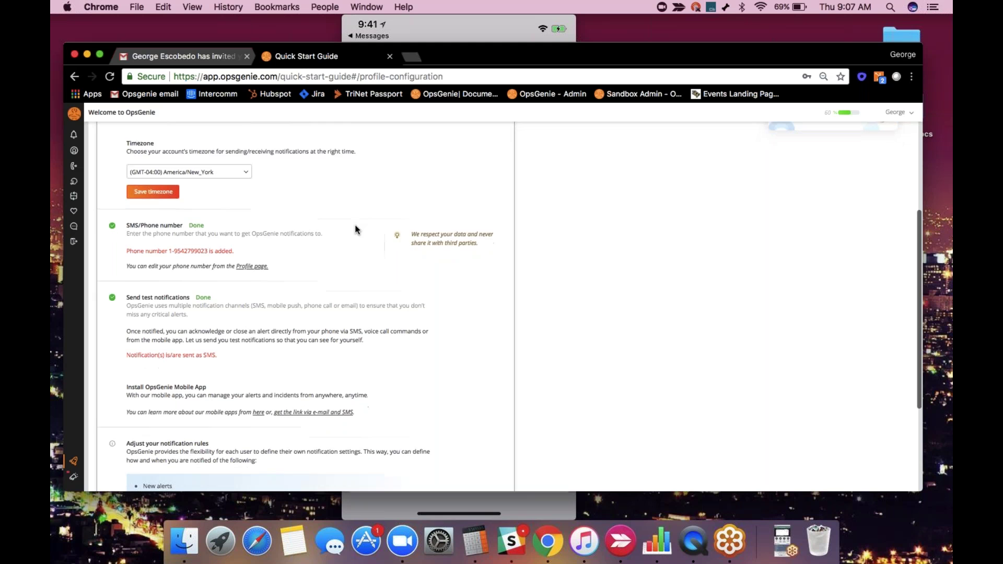
pyautogui.scroll(-2, 355, 230)
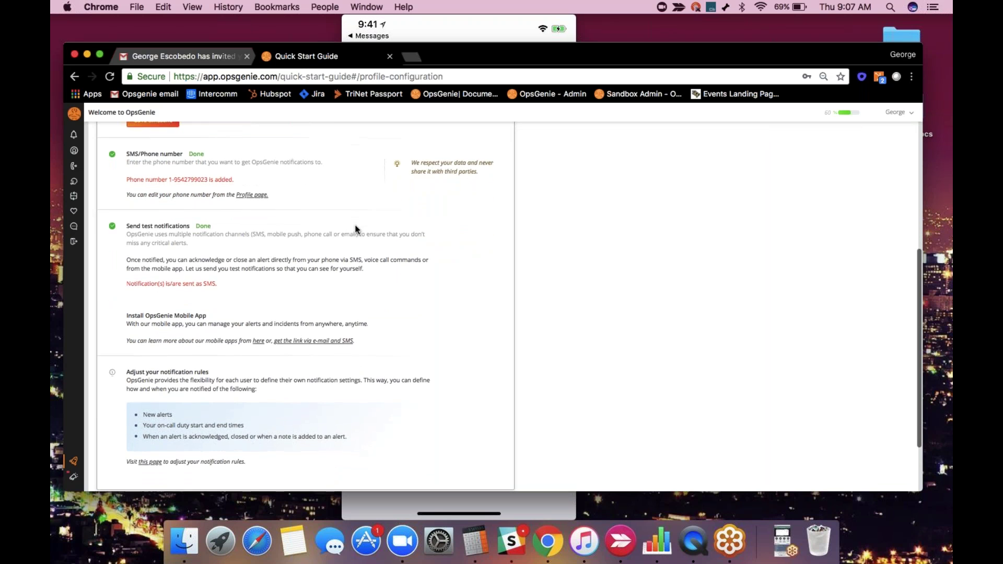
pyautogui.scroll(-1, 356, 229)
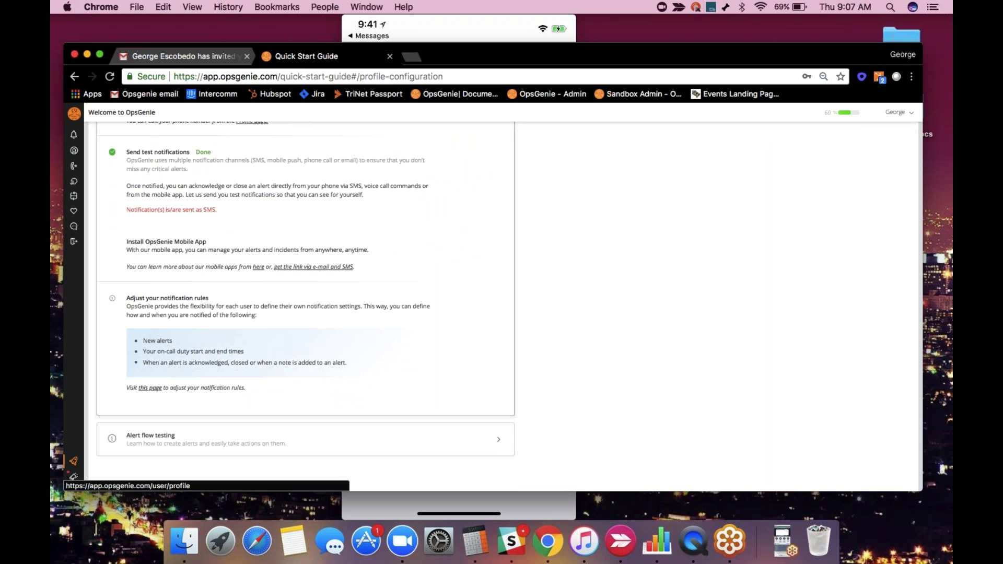
# Open the Profile page and highlight the name, login email and User role values.
pyautogui.click(150, 389)
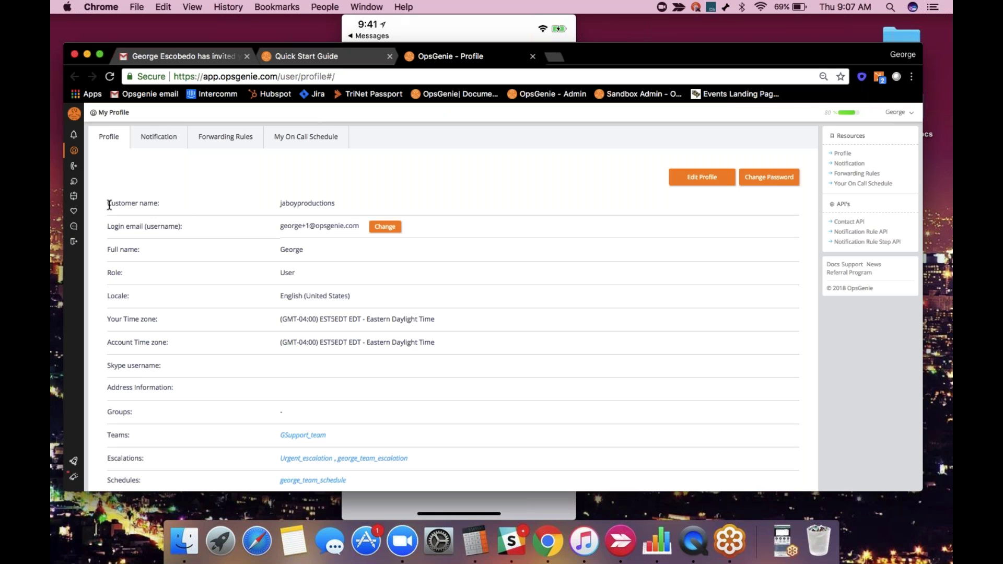
pyautogui.moveTo(110, 205); pyautogui.dragTo(334, 204)
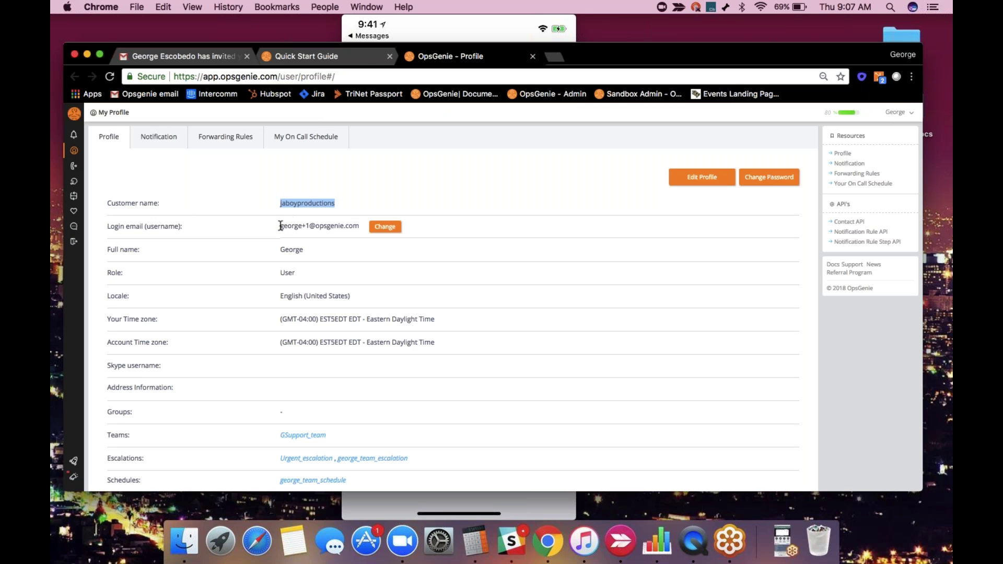
pyautogui.moveTo(280, 226); pyautogui.dragTo(334, 226)
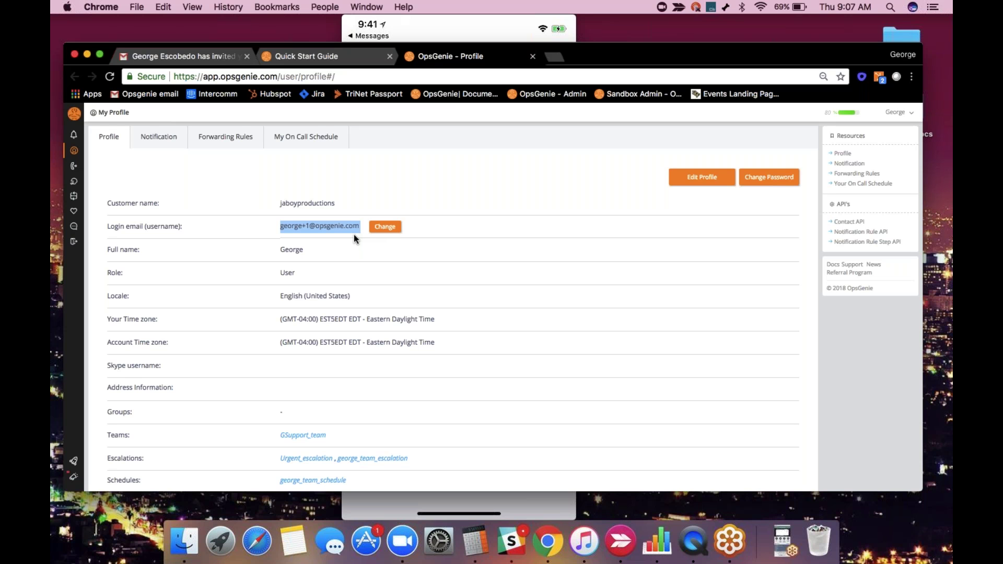
pyautogui.click(268, 247)
pyautogui.moveTo(279, 272); pyautogui.dragTo(285, 272)
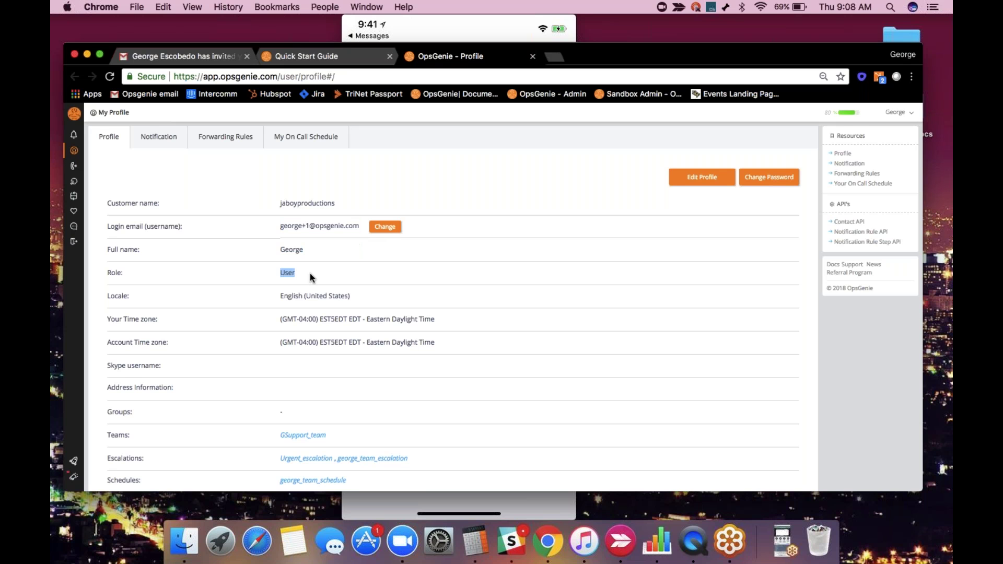
pyautogui.scroll(-2, 309, 274)
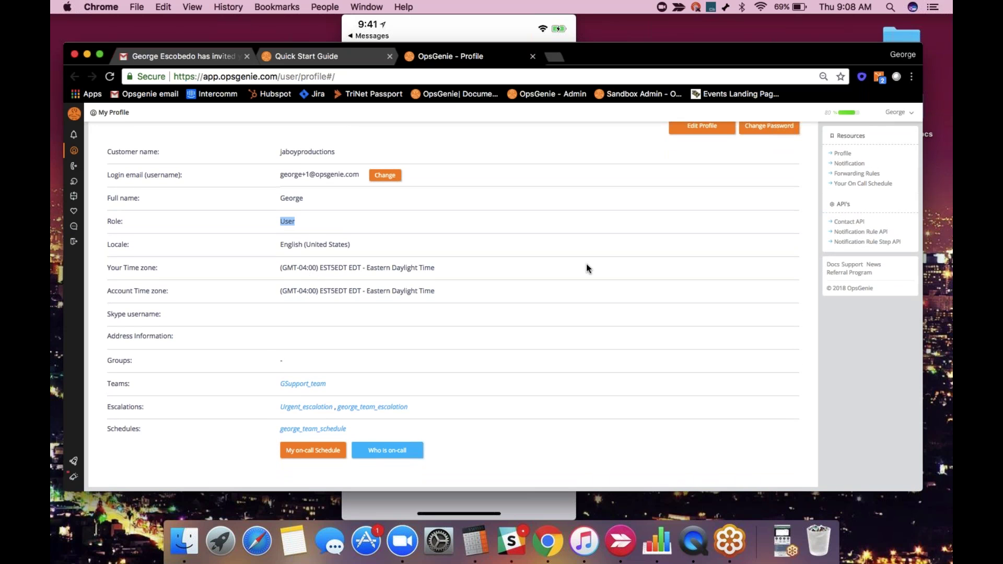
pyautogui.scroll(1, 588, 268)
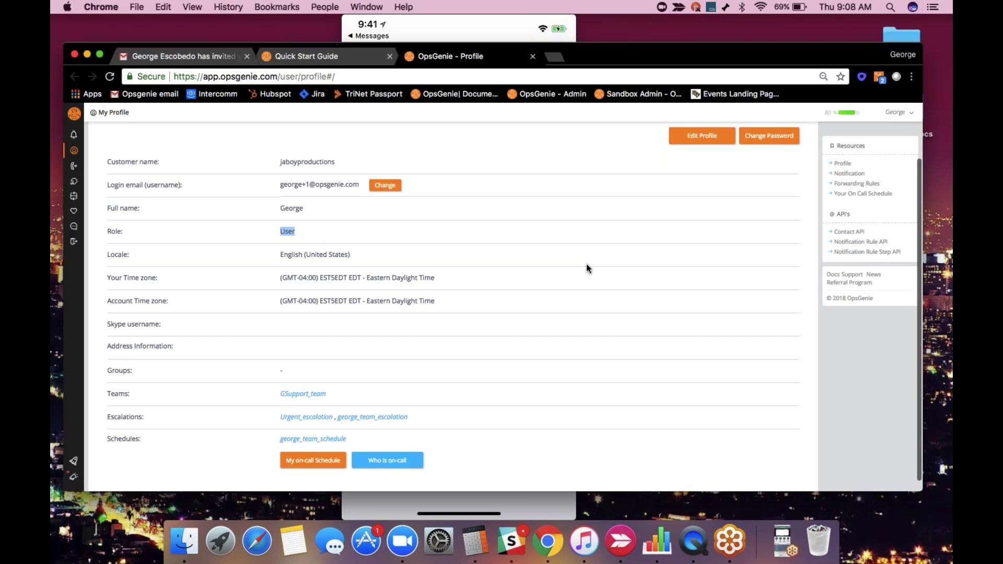
pyautogui.scroll(1, 586, 264)
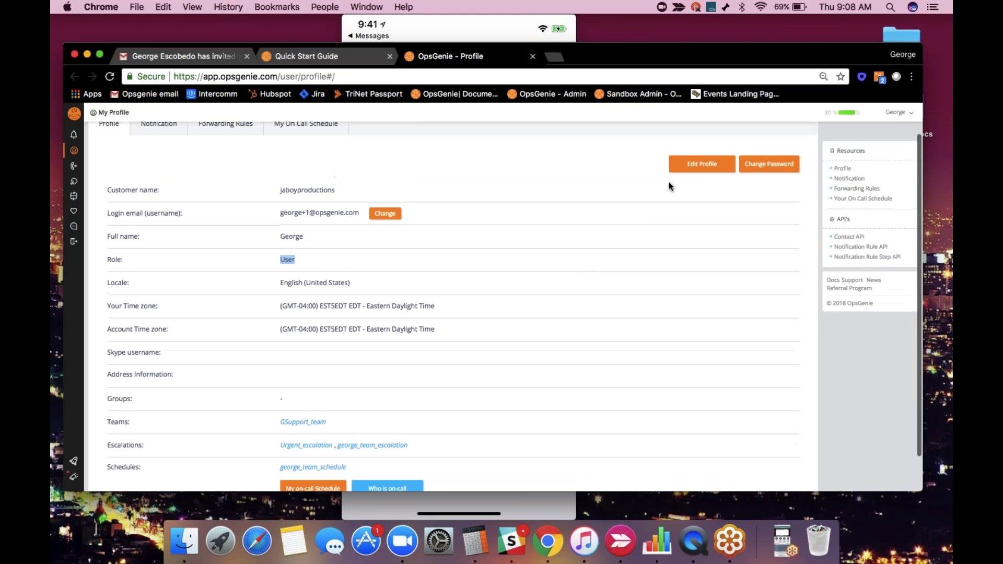
# In Edit Profile, fill the street address, city, state and zip code, then save with OK.
pyautogui.click(694, 165)
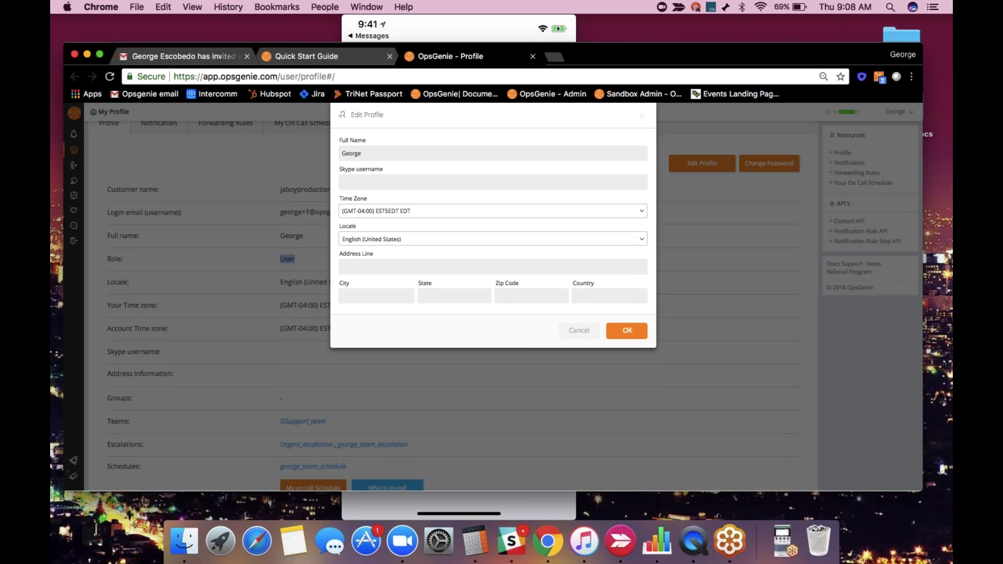
pyautogui.click(341, 269)
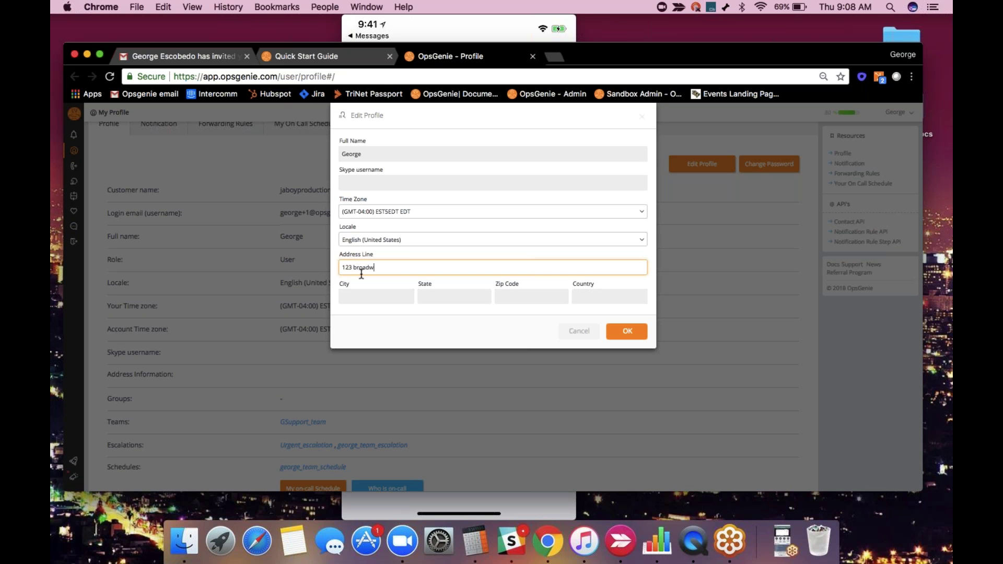
pyautogui.press('Tab')
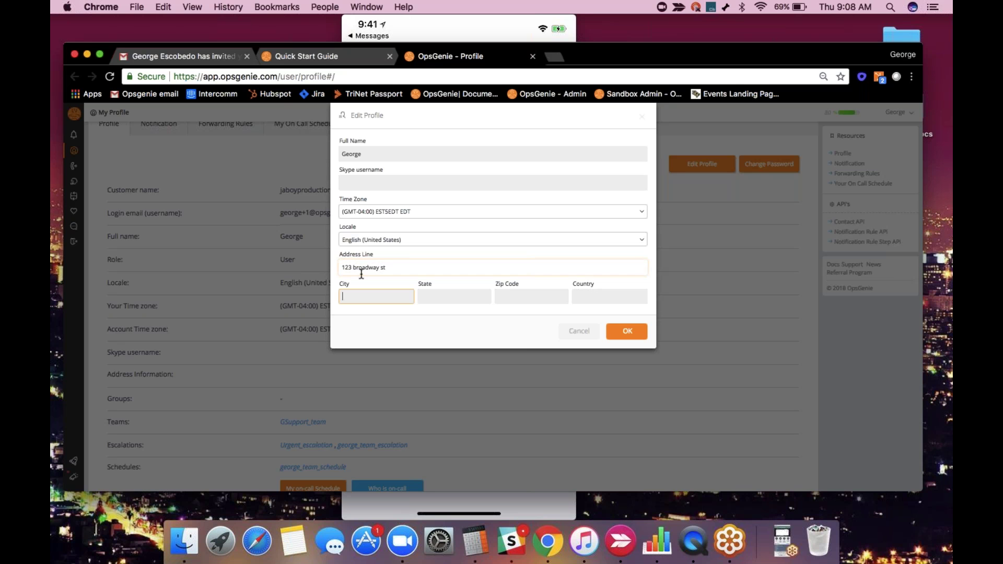
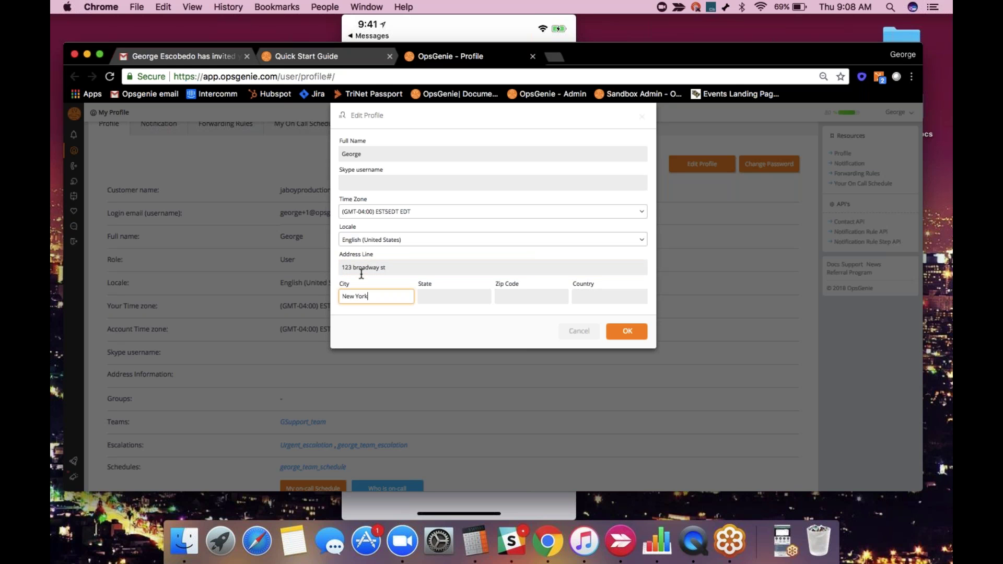
pyautogui.press('Tab')
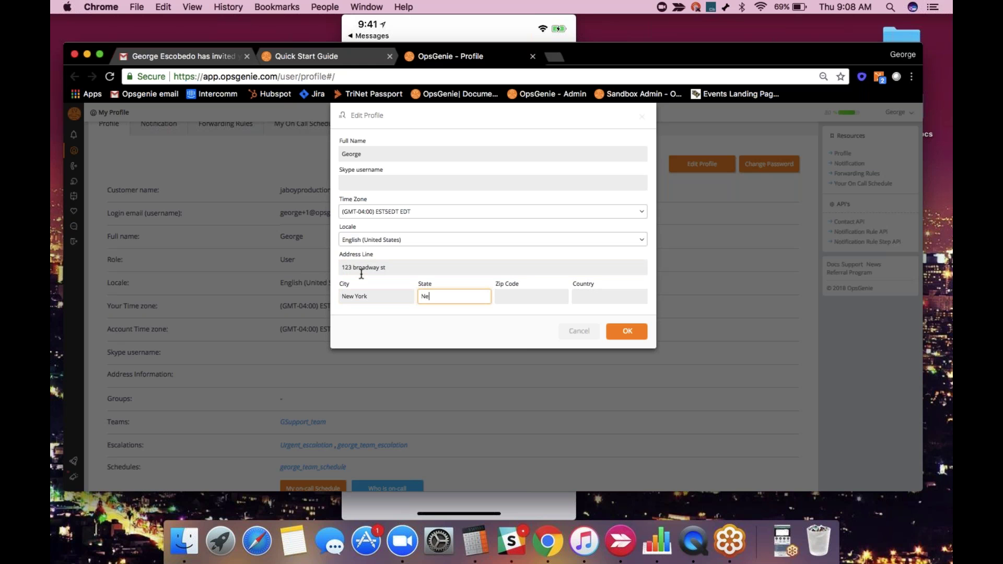
pyautogui.press('Tab')
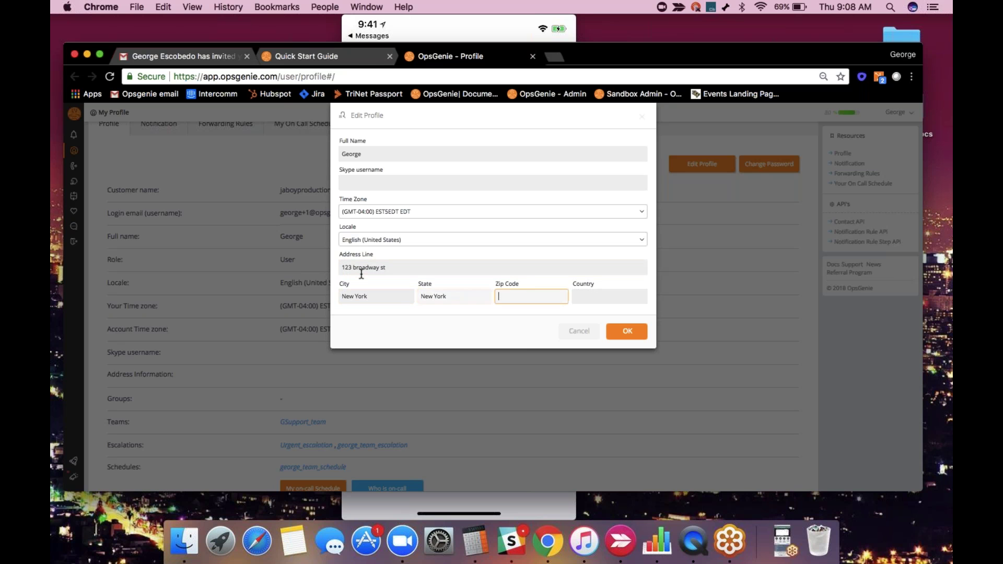
pyautogui.click(631, 333)
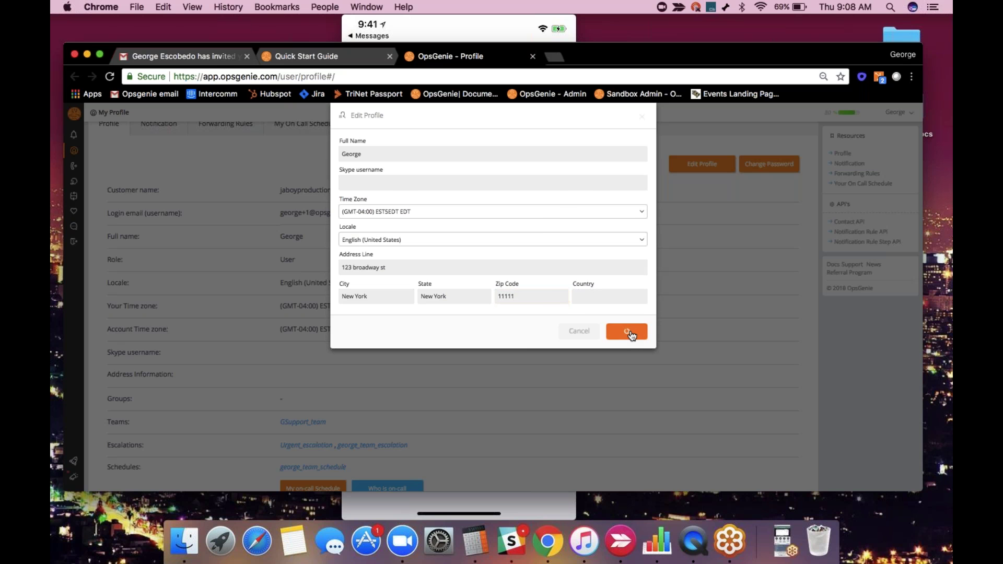
pyautogui.scroll(-3, 355, 360)
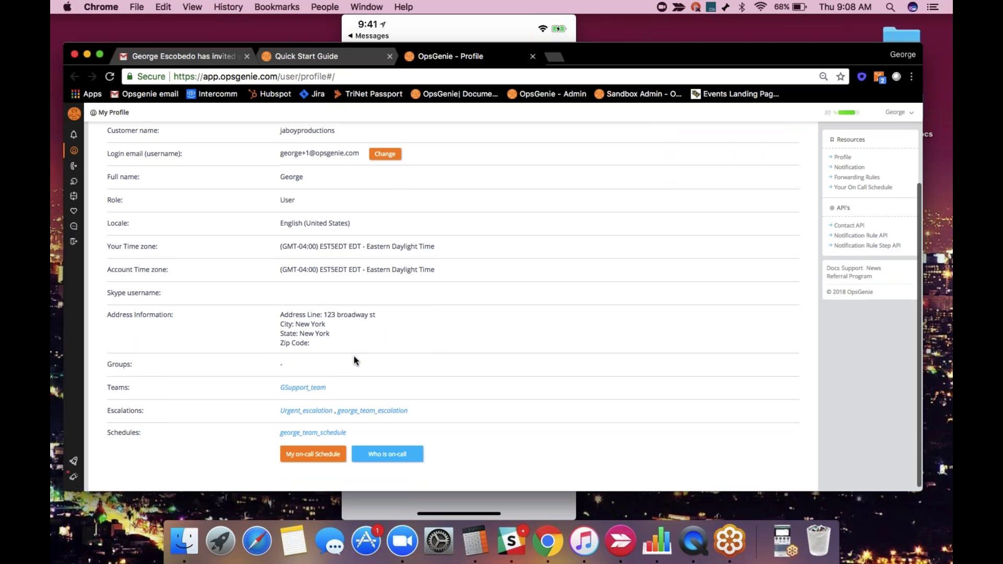
pyautogui.scroll(2, 354, 357)
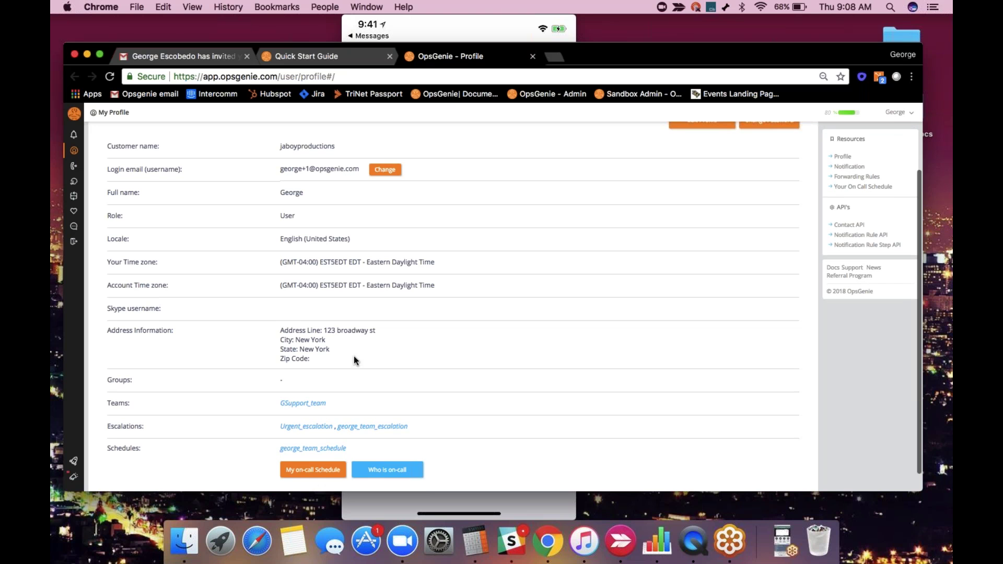
pyautogui.scroll(4, 355, 360)
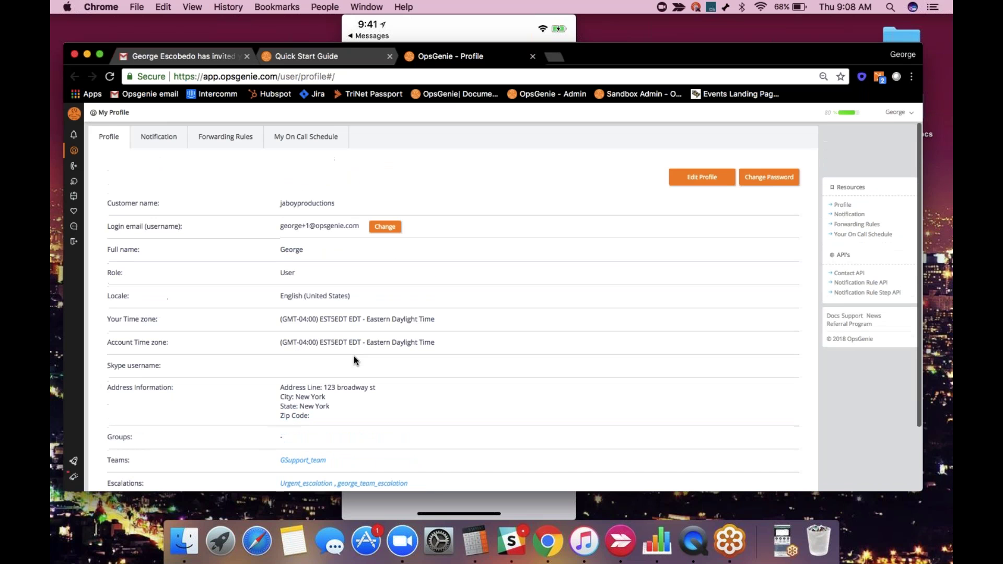
# Show the Notification tab, then try adding an autofilled email contact and cancel it.
pyautogui.click(165, 145)
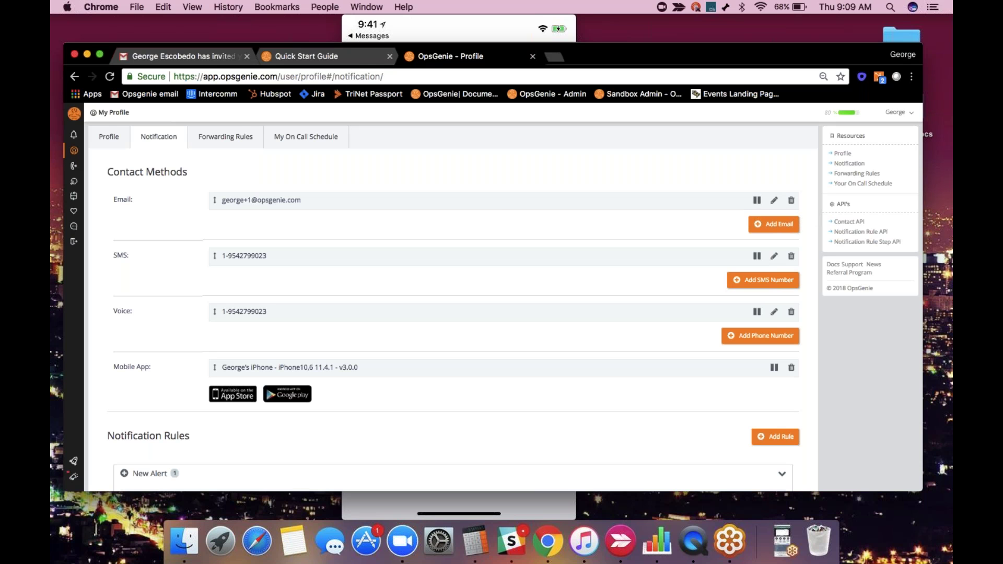
pyautogui.click(756, 228)
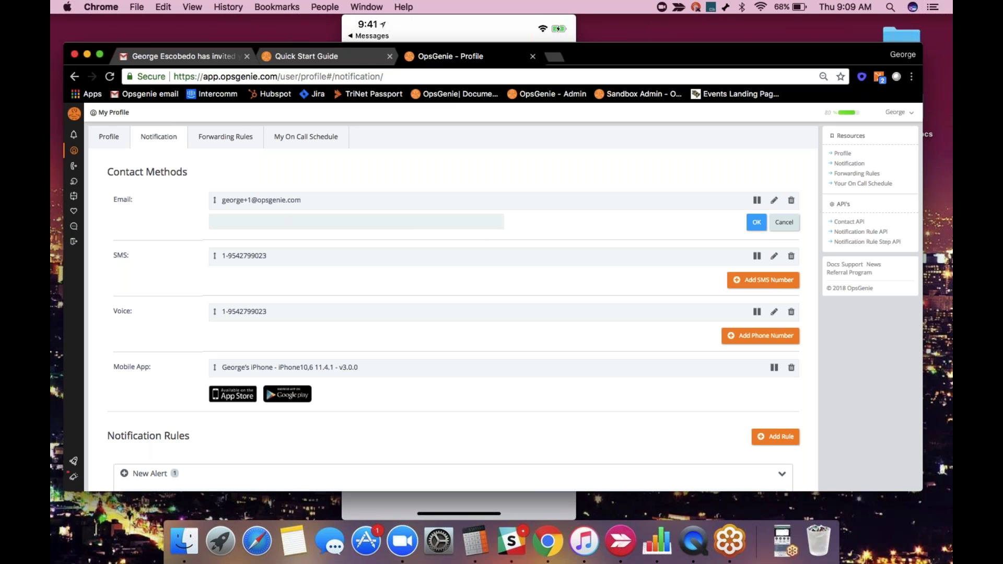
pyautogui.click(213, 222)
pyautogui.click(433, 253)
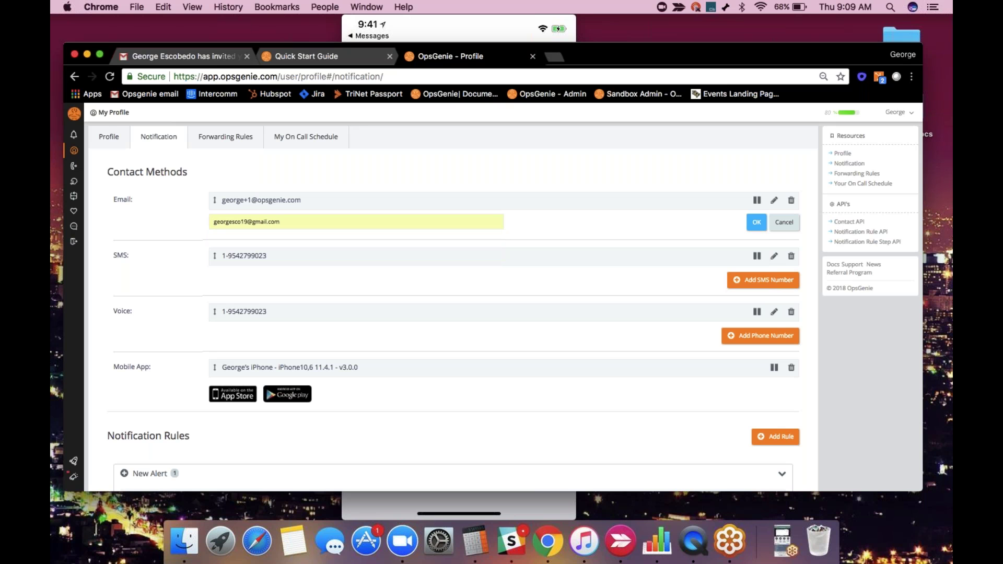
pyautogui.click(783, 222)
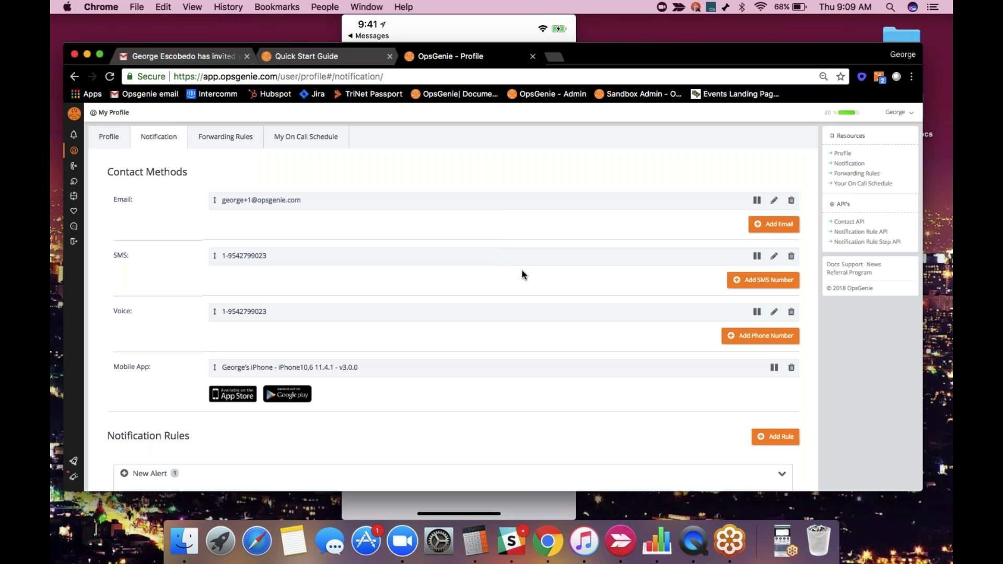
# Scroll to Notification Rules and start a new rule in the New Alert group.
pyautogui.scroll(-5, 522, 271)
pyautogui.scroll(-1, 522, 271)
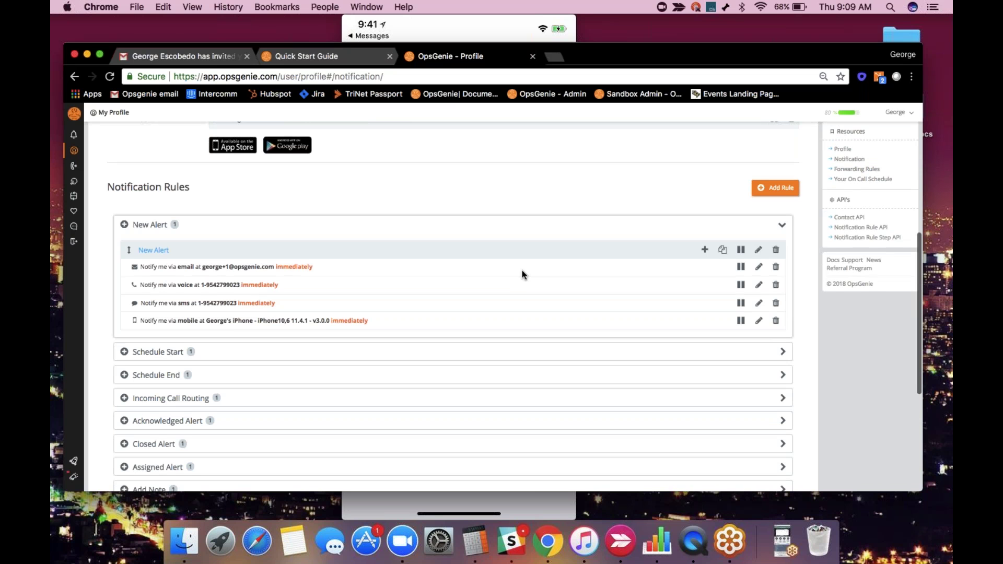
pyautogui.scroll(-1, 522, 271)
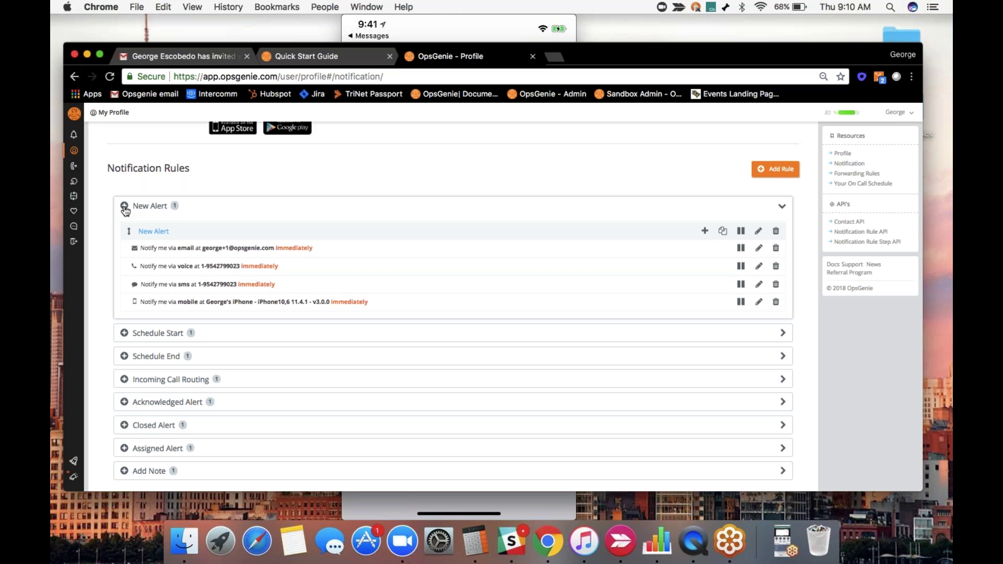
pyautogui.click(125, 210)
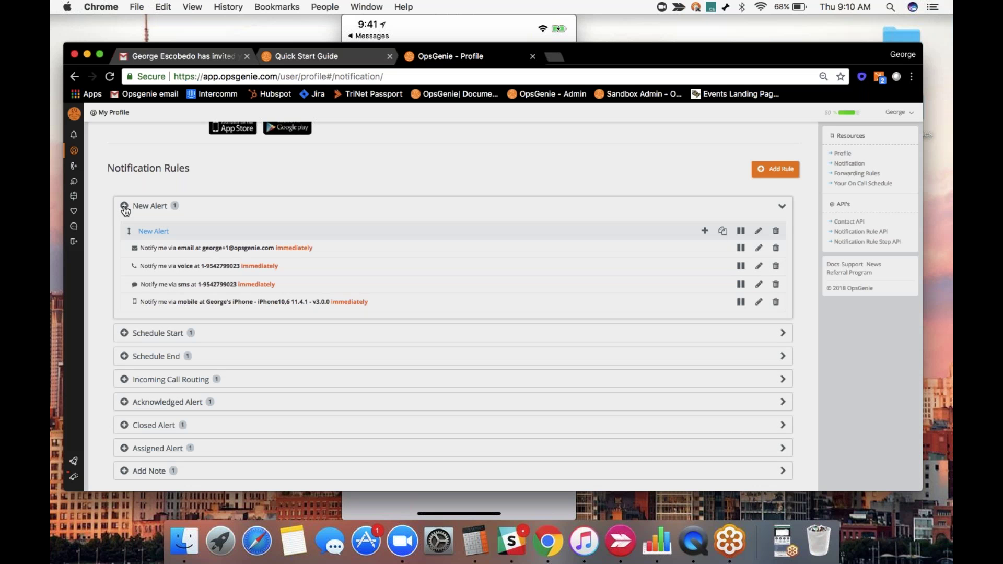
# Name the new rule P1 and match alerts whose Priority equals P1-Critical.
pyautogui.click(125, 210)
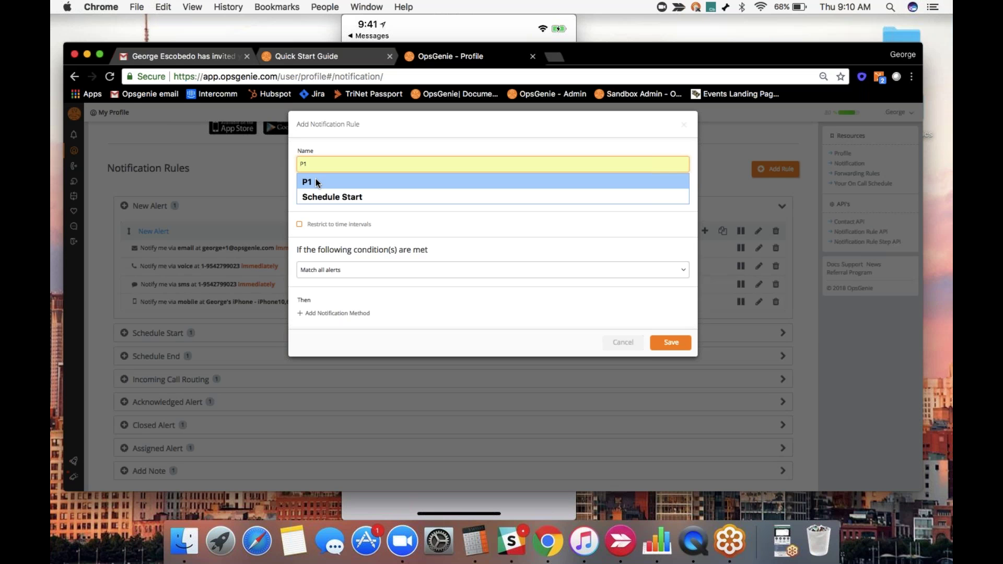
pyautogui.click(315, 178)
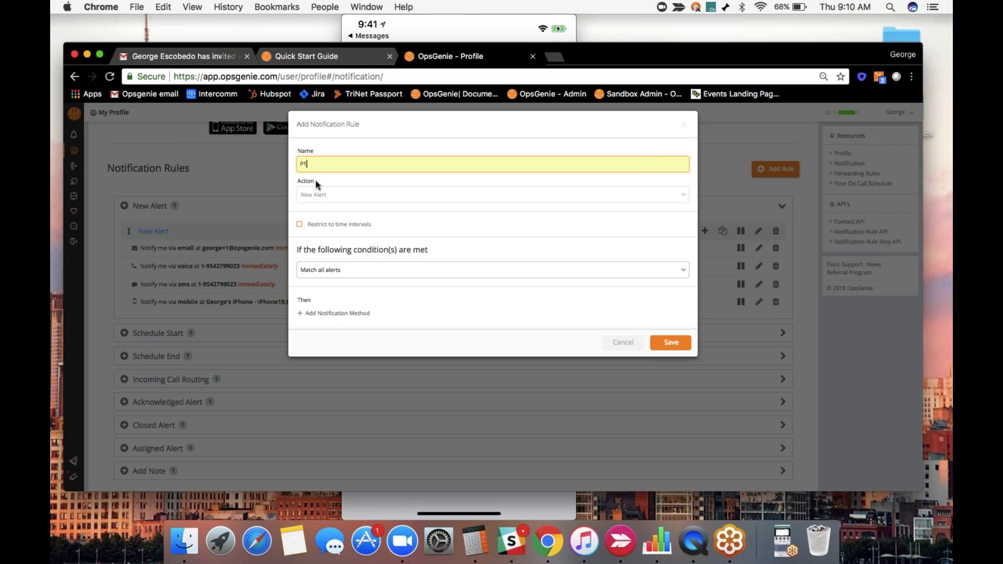
pyautogui.click(413, 270)
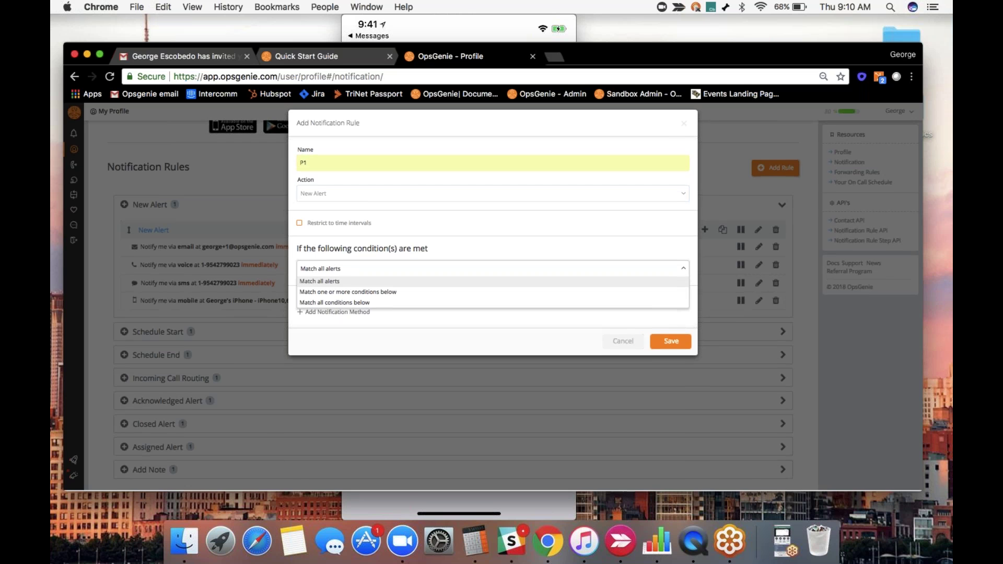
pyautogui.click(346, 293)
pyautogui.click(344, 295)
pyautogui.scroll(-3, 321, 355)
pyautogui.click(322, 367)
pyautogui.click(517, 304)
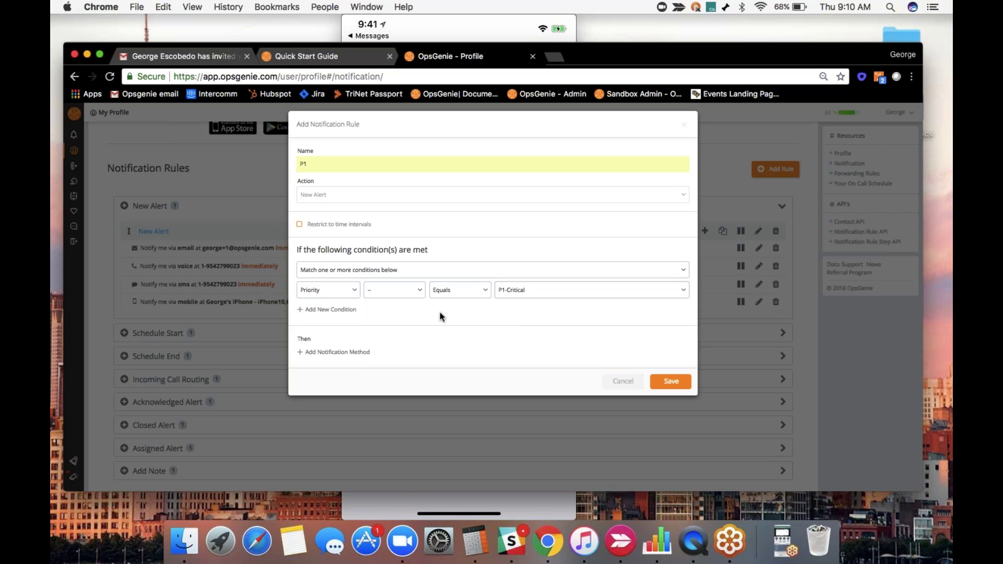
# Add an immediate voice-call notification method and save the P1 rule.
pyautogui.click(337, 352)
pyautogui.click(457, 355)
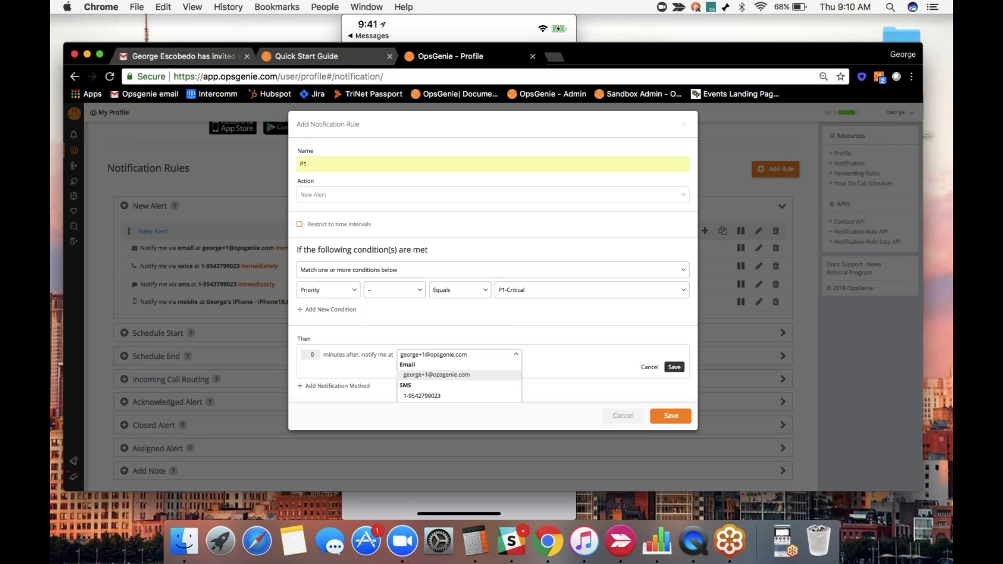
pyautogui.scroll(-1, 493, 272)
pyautogui.scroll(-2, 466, 383)
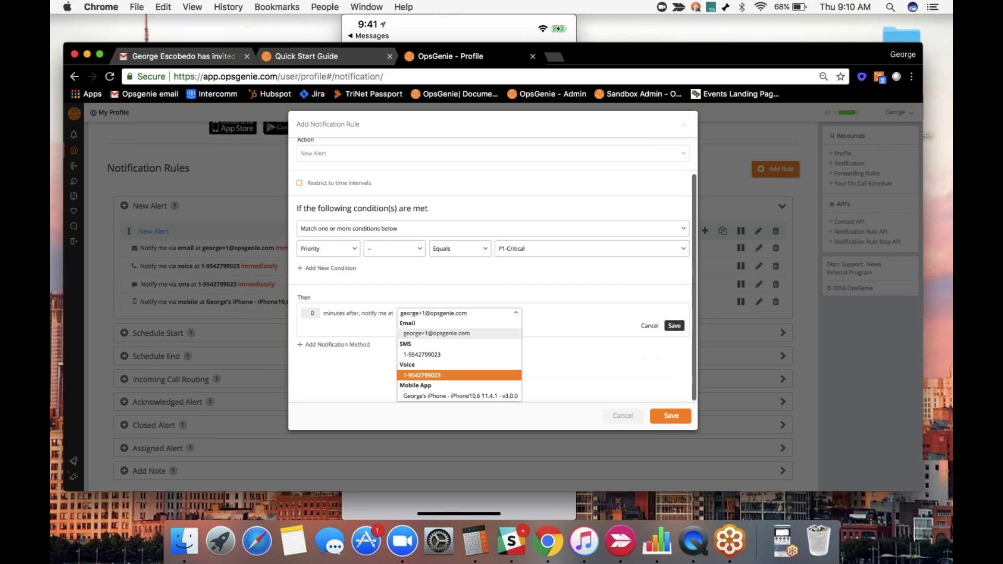
pyautogui.click(466, 383)
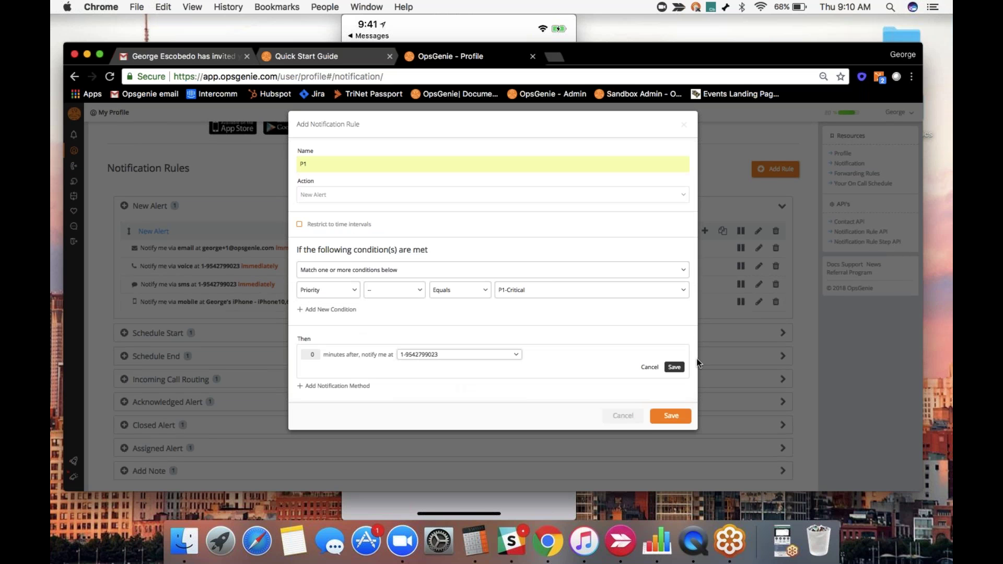
pyautogui.click(674, 367)
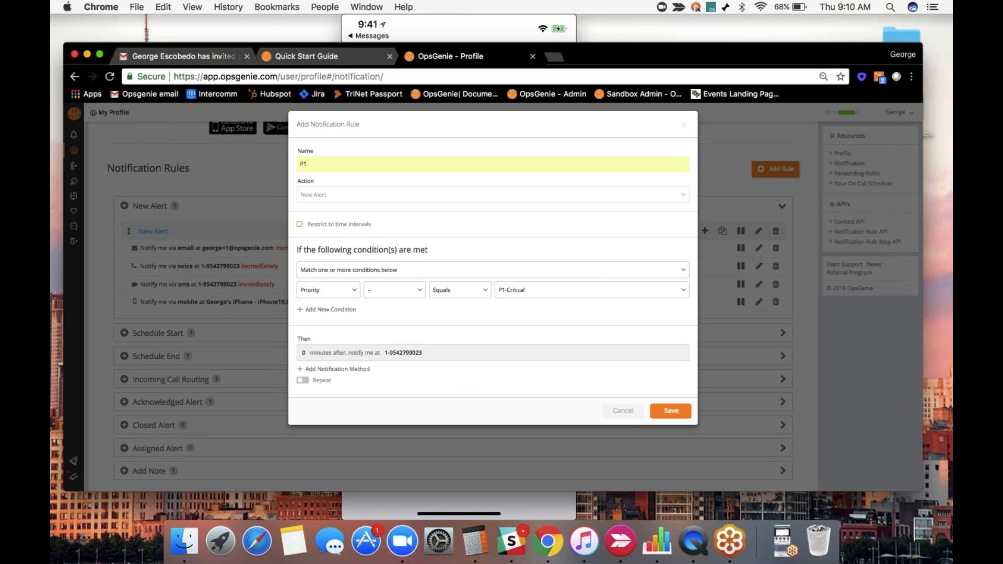
pyautogui.click(670, 412)
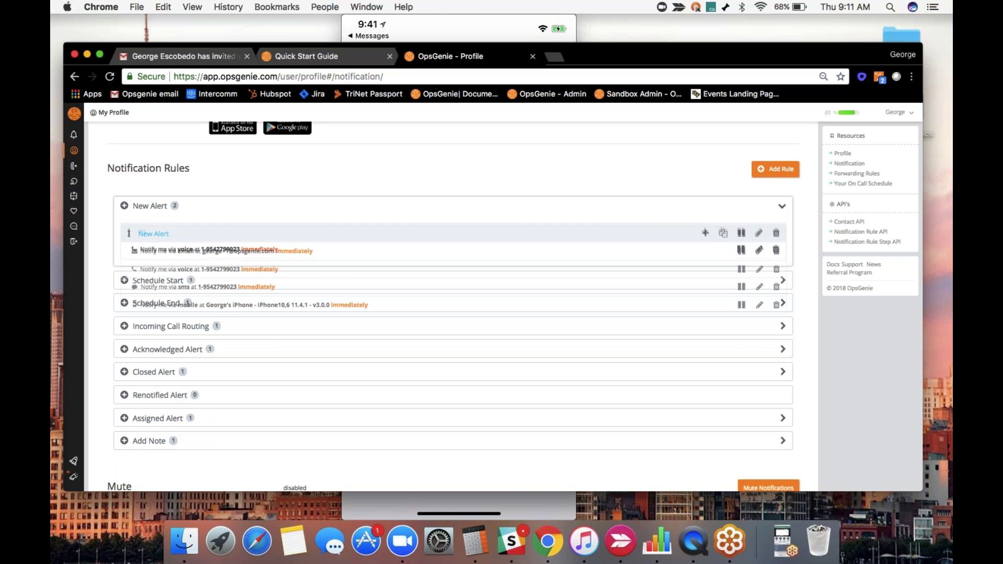
# Move P1 to the top, then start rule p5 matching Priority equals P5-Informational.
pyautogui.moveTo(128, 324); pyautogui.dragTo(133, 235)
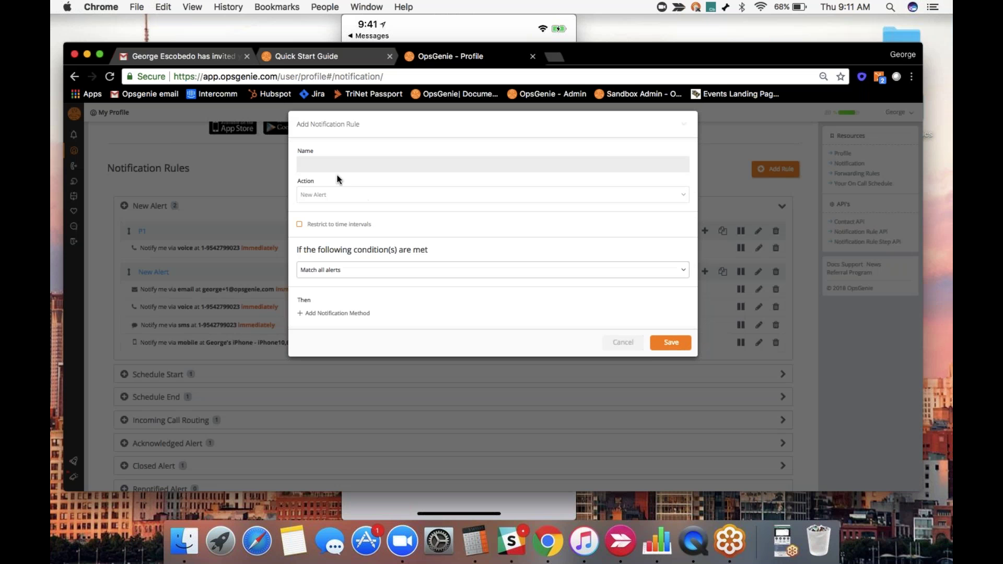
pyautogui.write('P5')
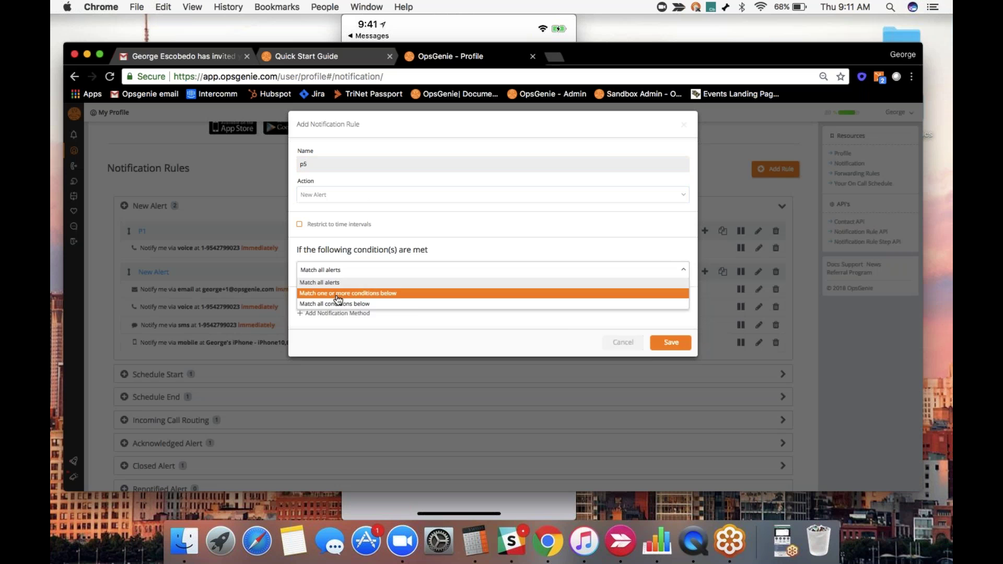
pyautogui.click(336, 293)
pyautogui.click(336, 292)
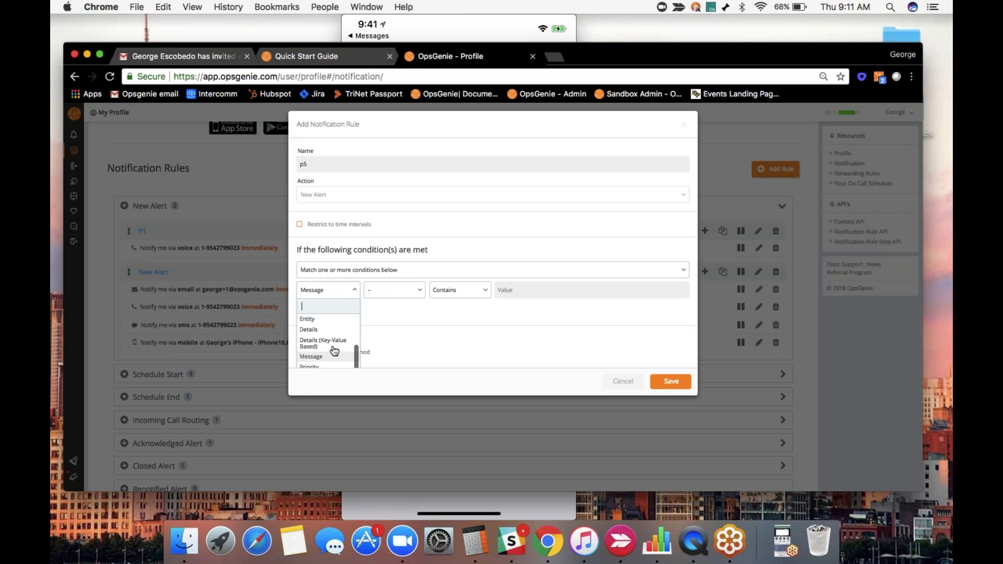
pyautogui.scroll(-1, 332, 351)
pyautogui.click(320, 367)
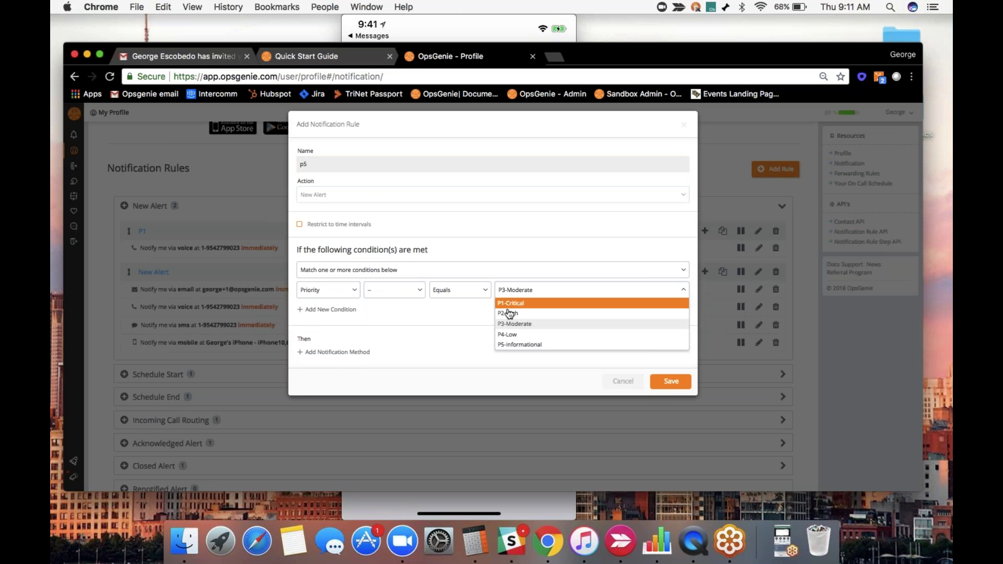
pyautogui.click(520, 345)
# Add an email notification method and save the p5 rule.
pyautogui.click(338, 352)
pyautogui.click(436, 375)
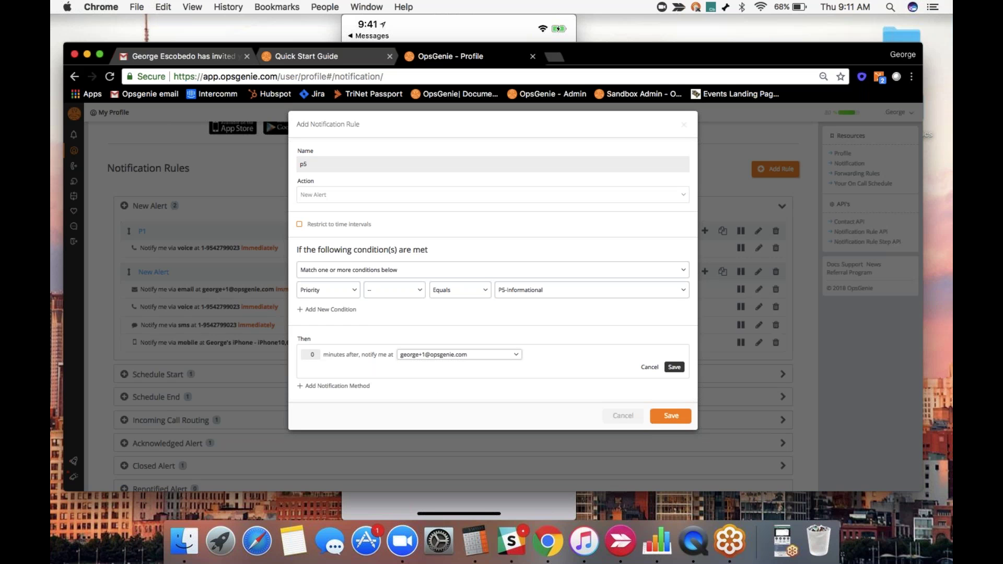
pyautogui.click(674, 368)
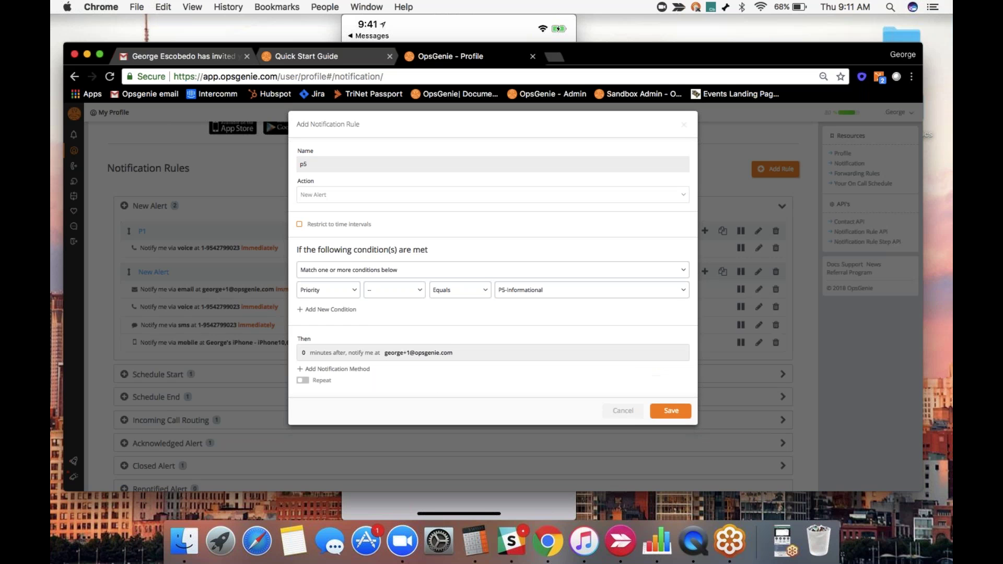
pyautogui.click(669, 410)
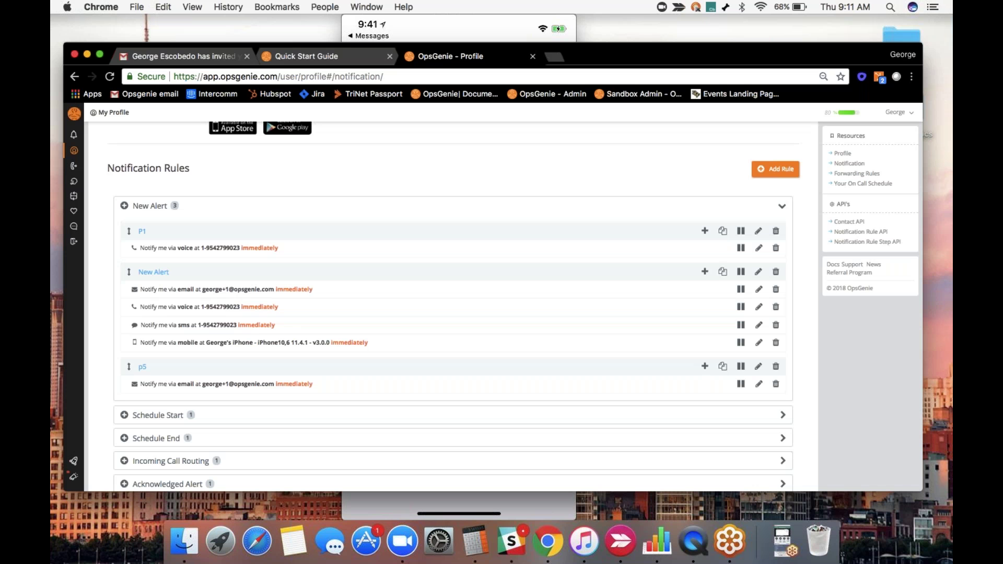
# Reorder the p5 rule among the New Alert notification rules.
pyautogui.moveTo(126, 346); pyautogui.dragTo(132, 321)
pyautogui.moveTo(128, 367); pyautogui.dragTo(137, 267)
pyautogui.scroll(-1, 137, 267)
pyautogui.scroll(-5, 784, 290)
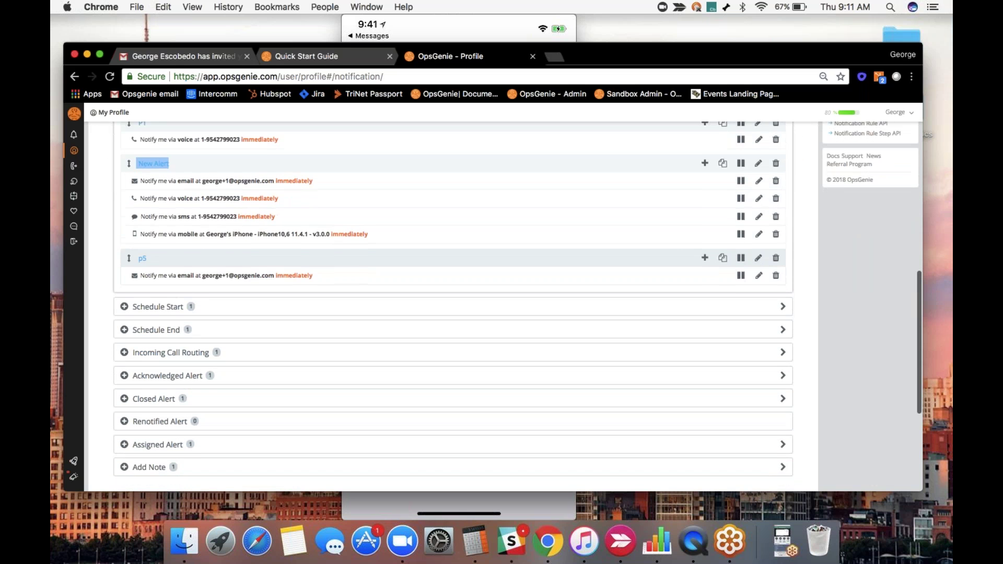
# Expand Schedule Start and Schedule End, restricting the Schedule Start rule to specific schedules.
pyautogui.click(783, 288)
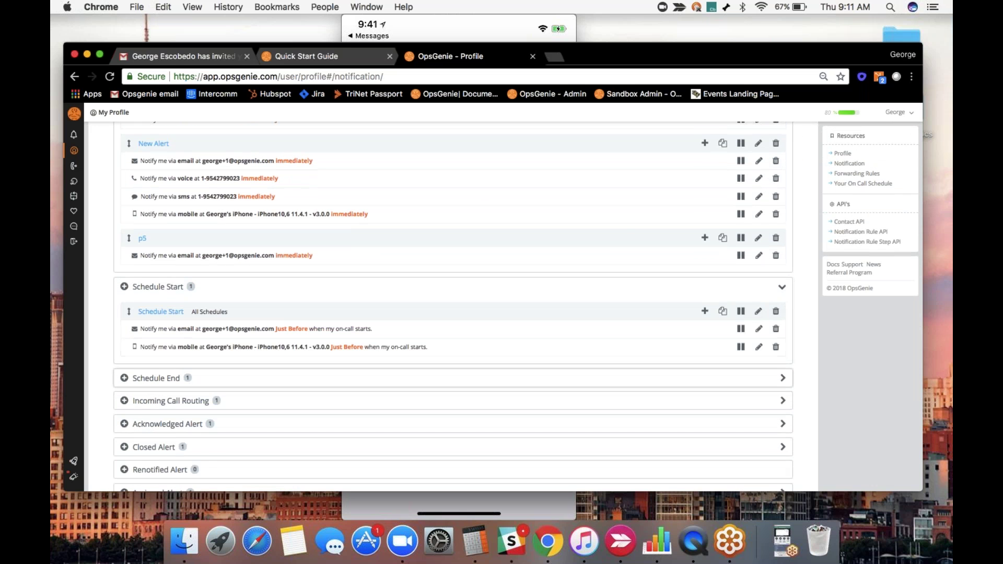
pyautogui.click(782, 378)
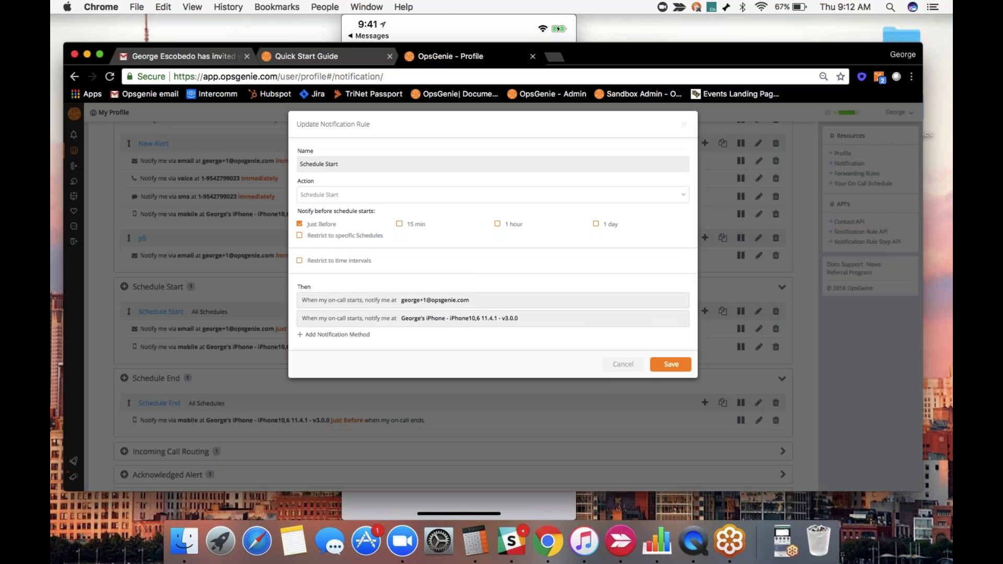
pyautogui.click(299, 235)
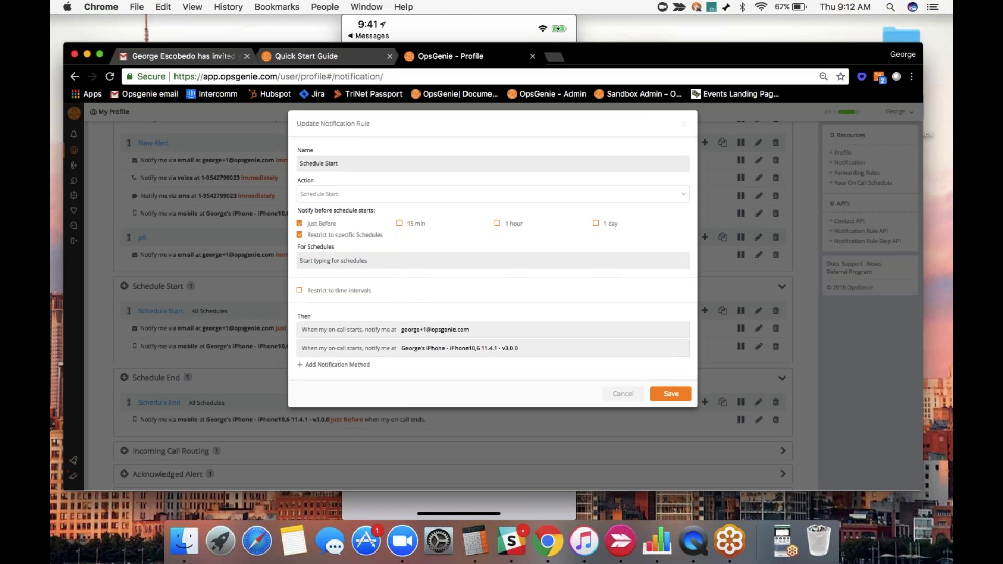
# Discard the Schedule Start edit and expand the Incoming Call Routing and Acknowledged Alert rules.
pyautogui.click(687, 128)
pyautogui.scroll(-5, 578, 203)
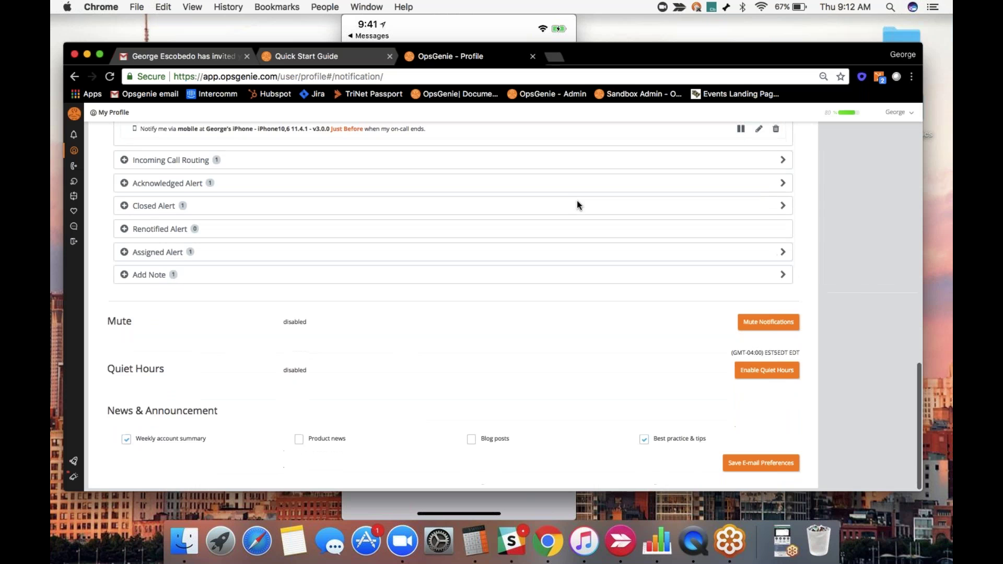
pyautogui.scroll(1, 577, 202)
pyautogui.click(782, 214)
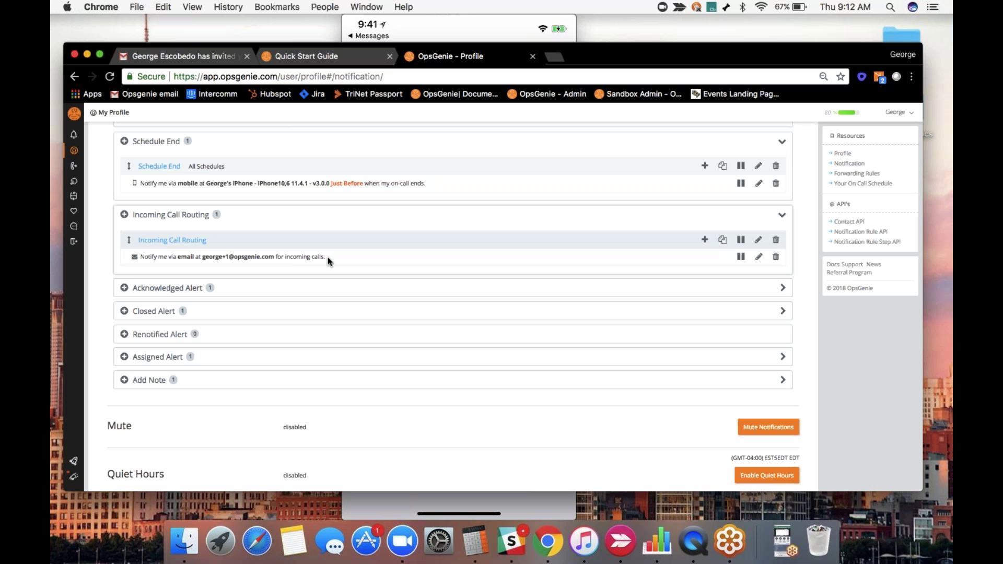
pyautogui.click(782, 288)
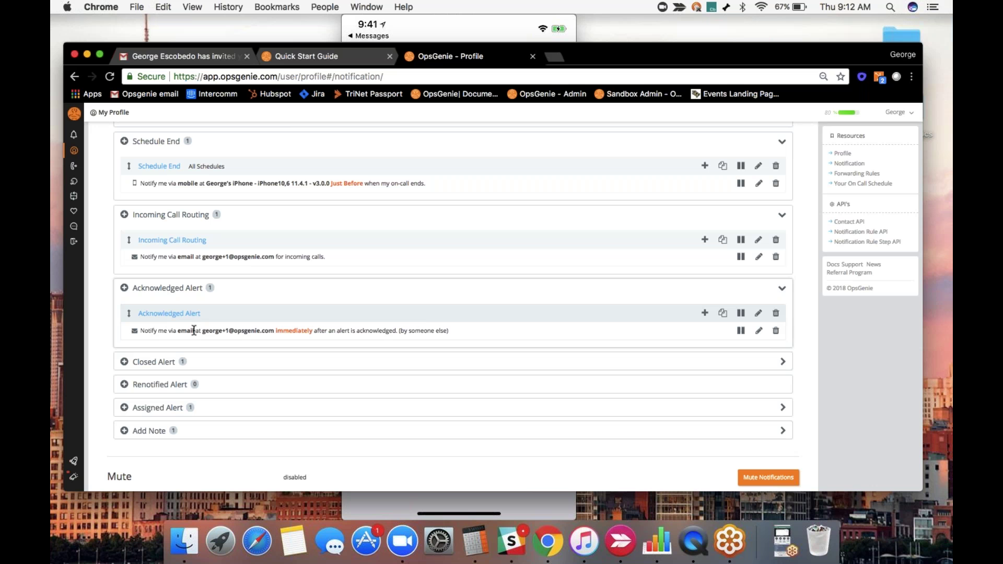
# Expand the Closed Alert, Assigned Alert and Add Note rules, down to Mute and Quiet Hours.
pyautogui.moveTo(194, 331); pyautogui.dragTo(244, 331)
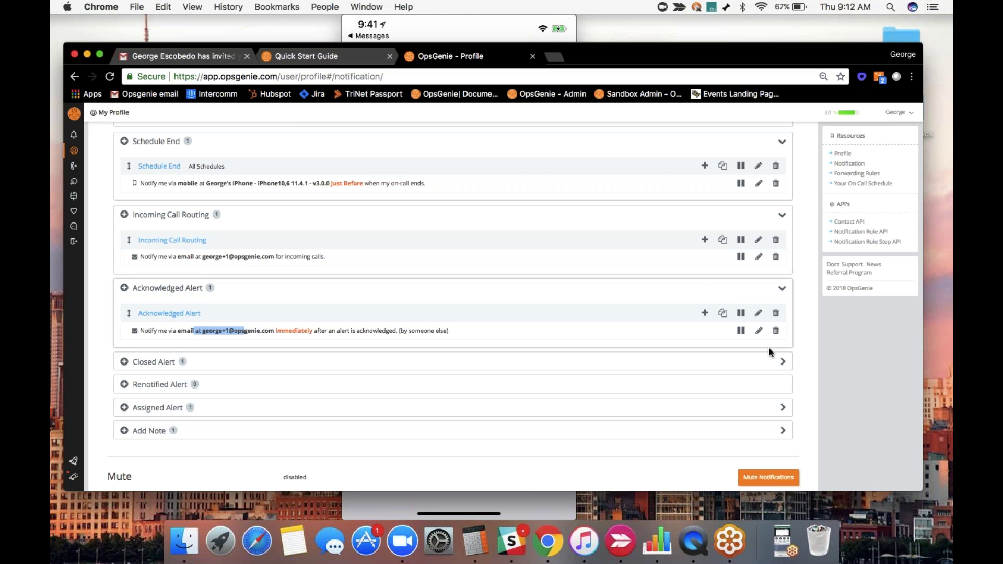
pyautogui.click(782, 360)
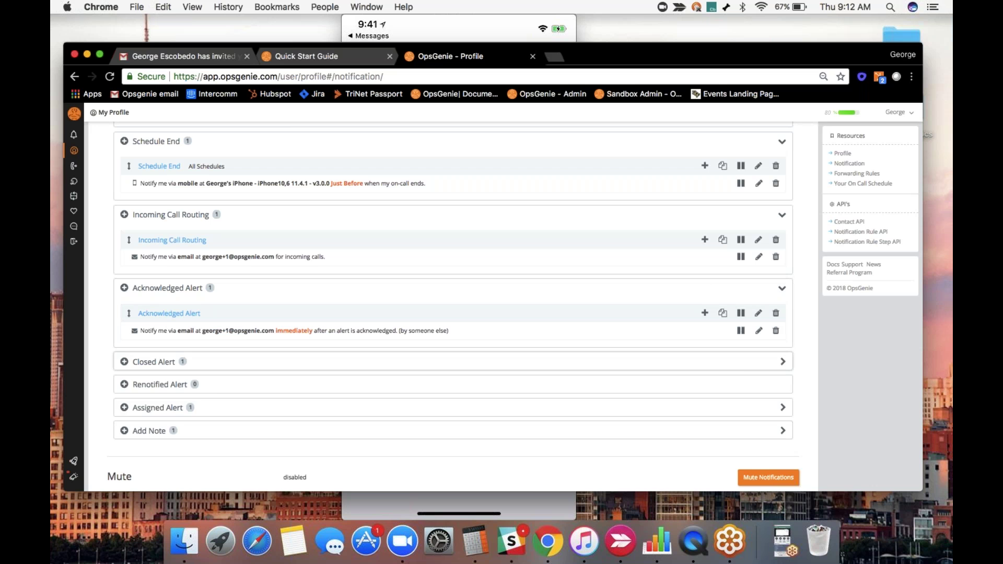
pyautogui.click(782, 361)
pyautogui.scroll(-2, 450, 335)
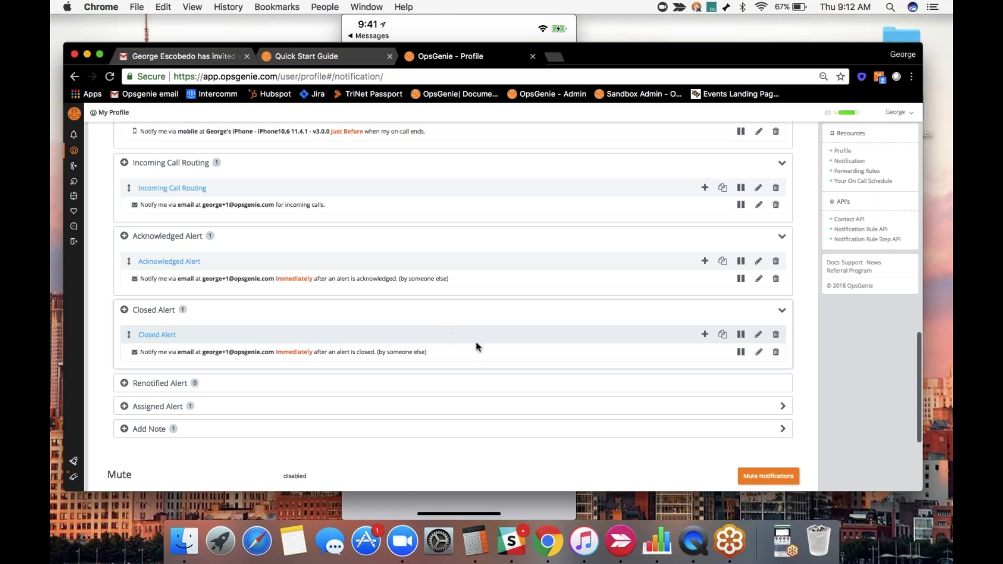
pyautogui.click(781, 406)
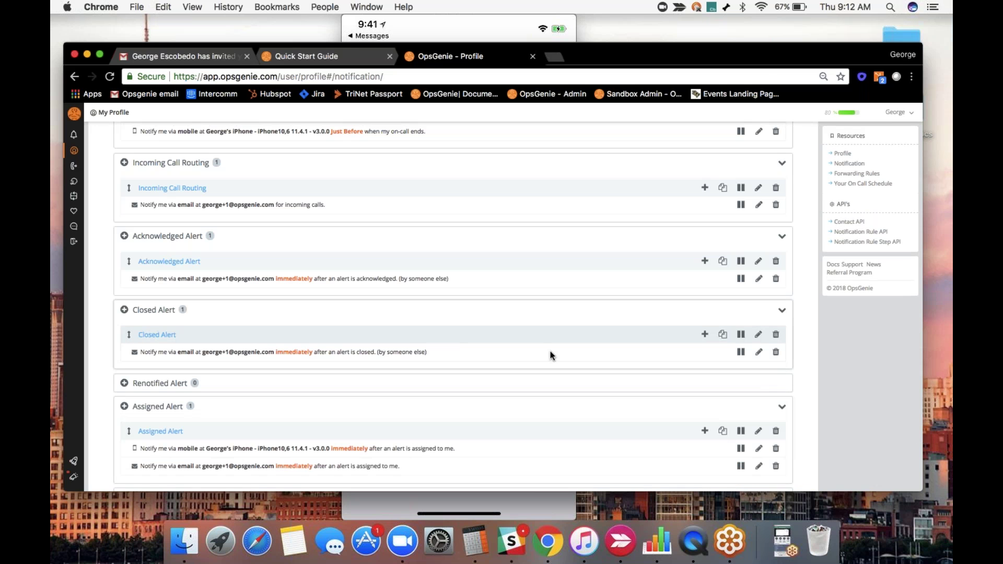
pyautogui.scroll(-3, 544, 358)
pyautogui.click(787, 416)
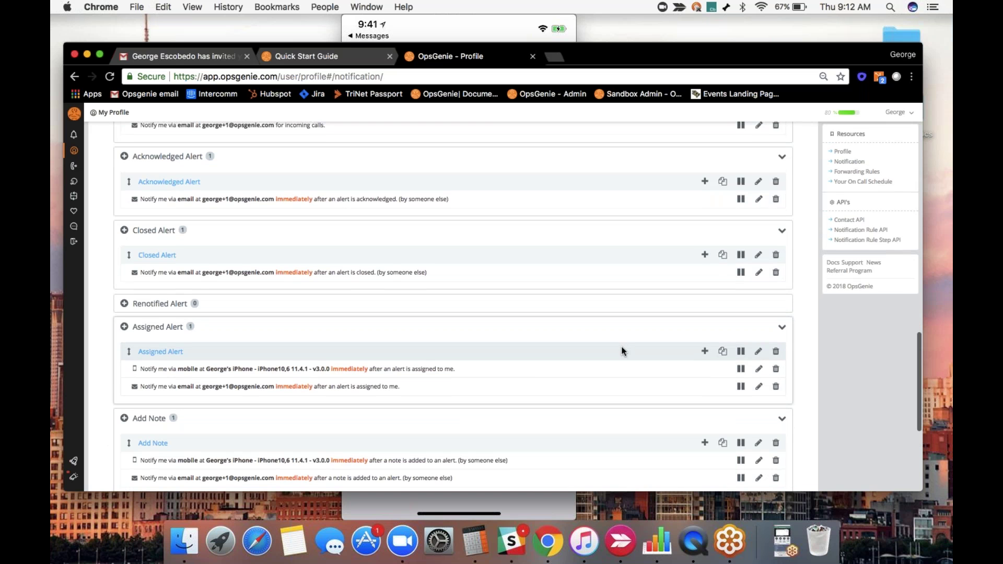
pyautogui.scroll(-1, 621, 347)
pyautogui.scroll(-1, 621, 346)
pyautogui.scroll(-5, 622, 346)
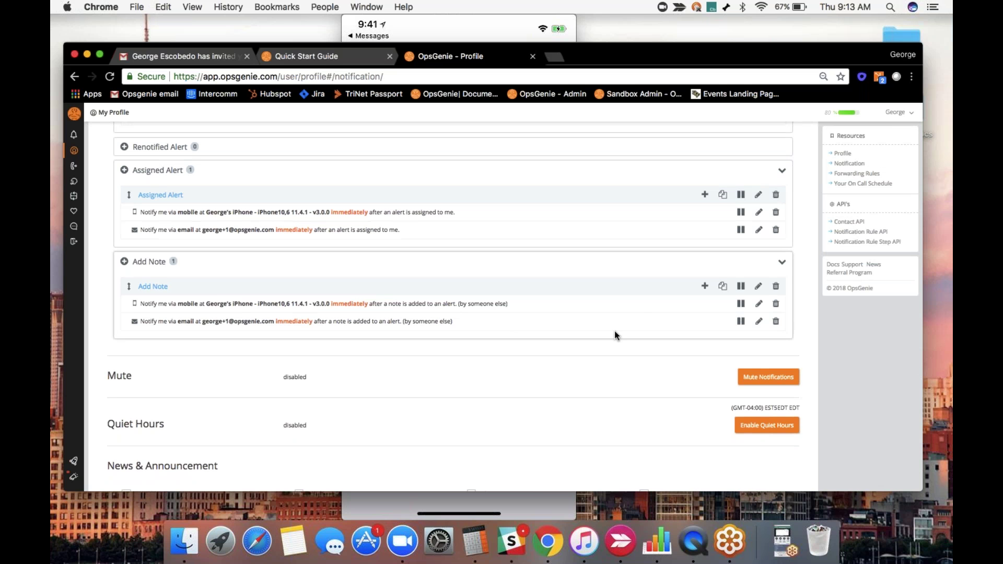
pyautogui.scroll(-2, 640, 310)
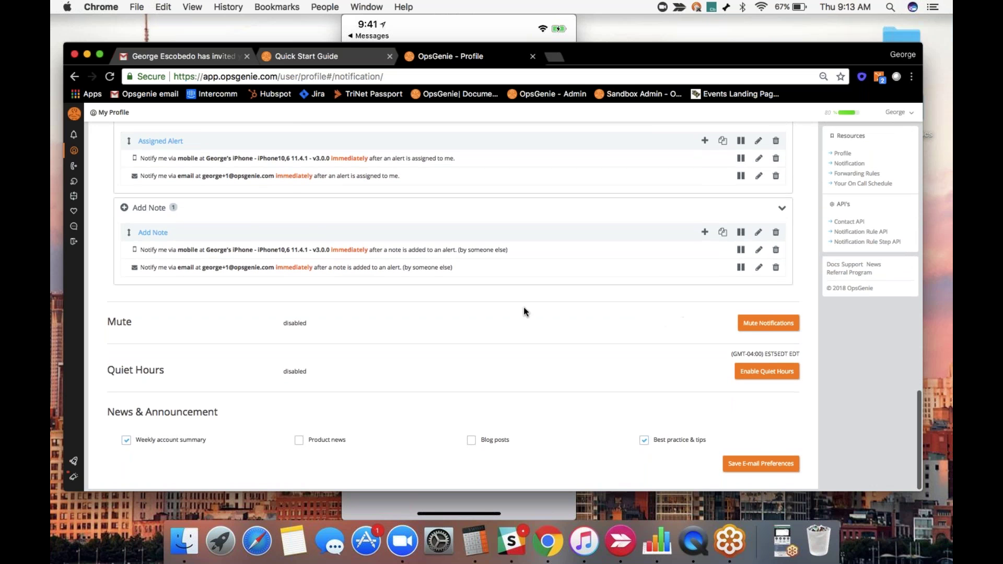
# Start a 10-minute notification mute, cancel it, and bring up the Quiet Hours editor instead.
pyautogui.click(770, 324)
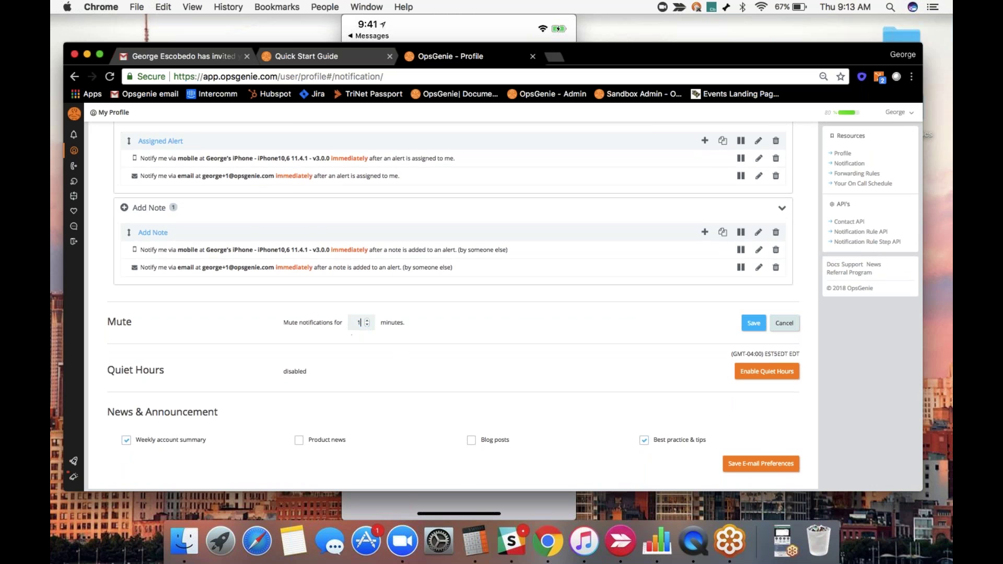
pyautogui.write('0')
pyautogui.click(783, 323)
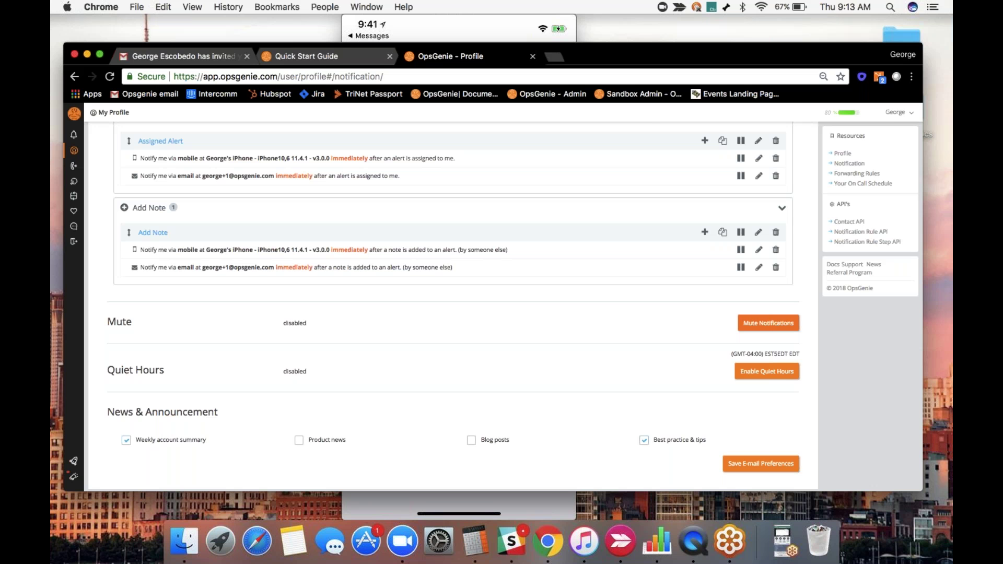
pyautogui.click(766, 371)
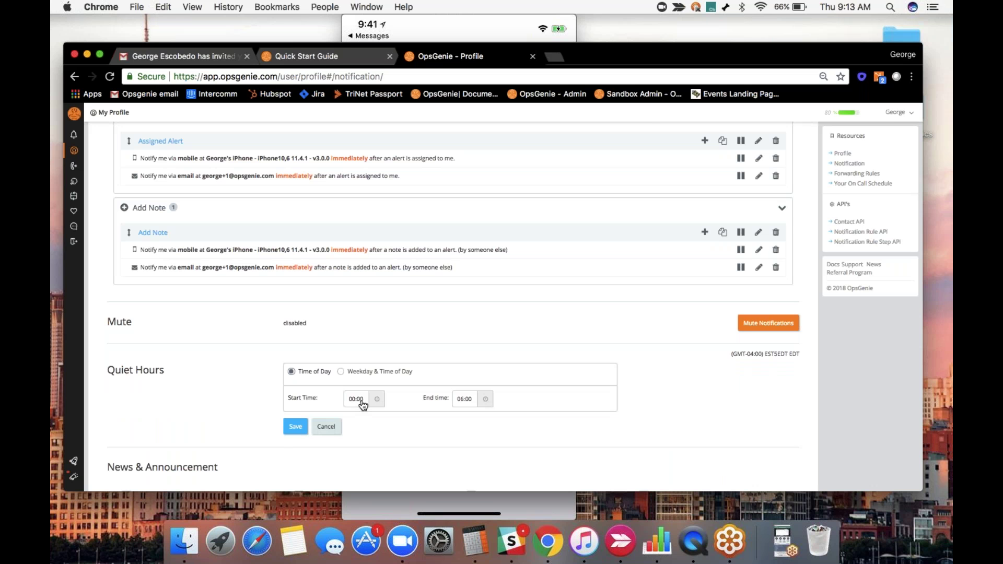
pyautogui.click(341, 372)
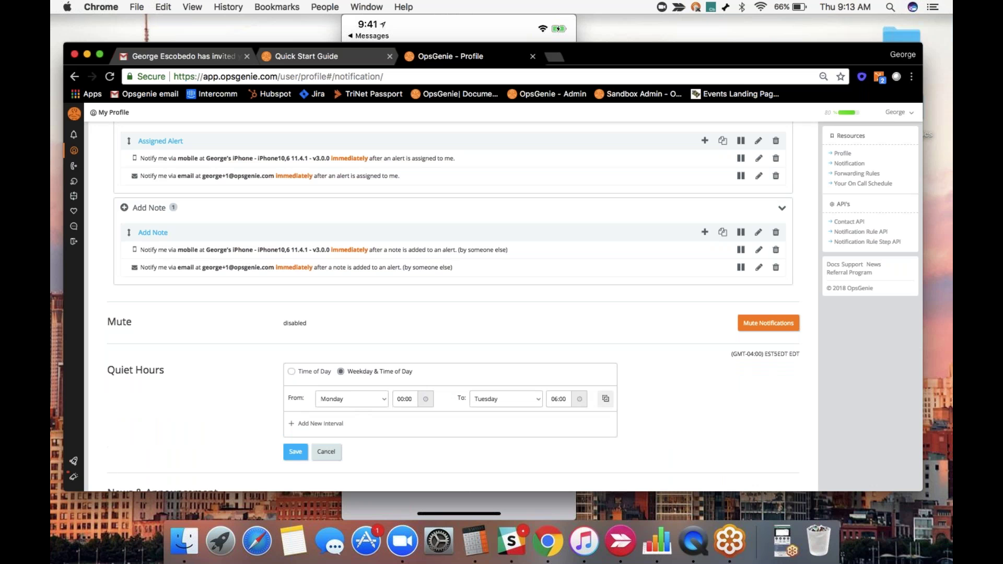
pyautogui.scroll(-1, 515, 306)
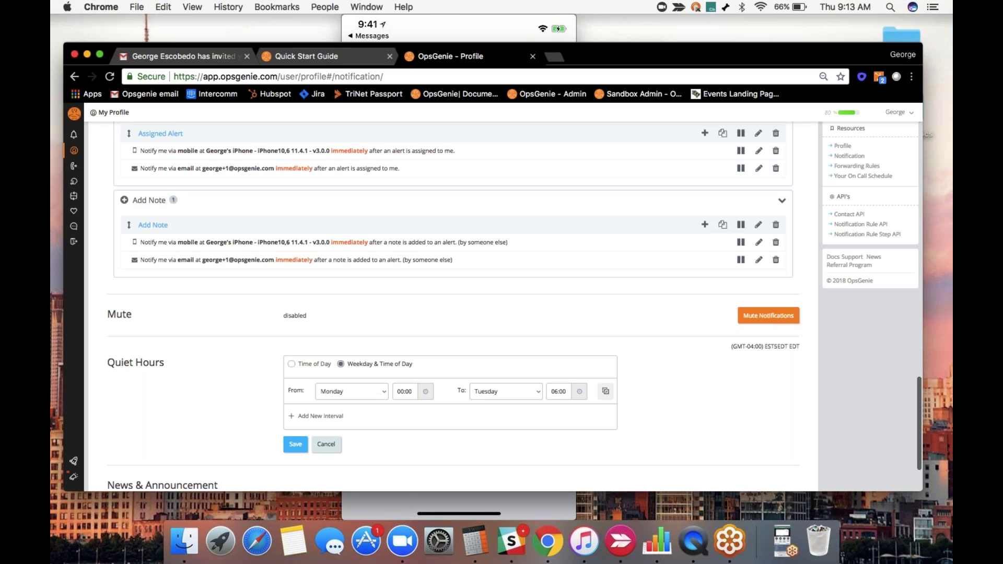
pyautogui.scroll(-4, 583, 436)
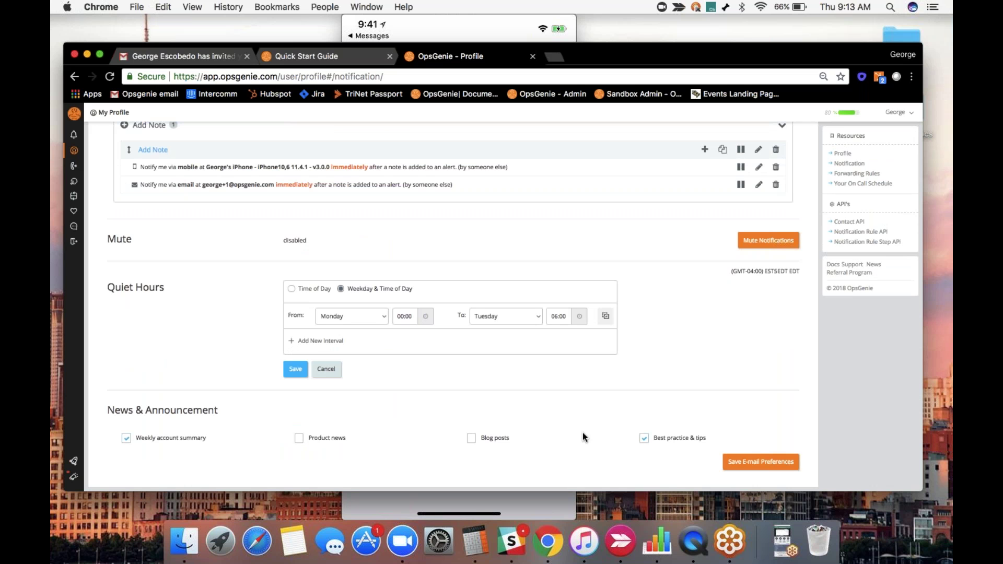
pyautogui.scroll(1, 440, 417)
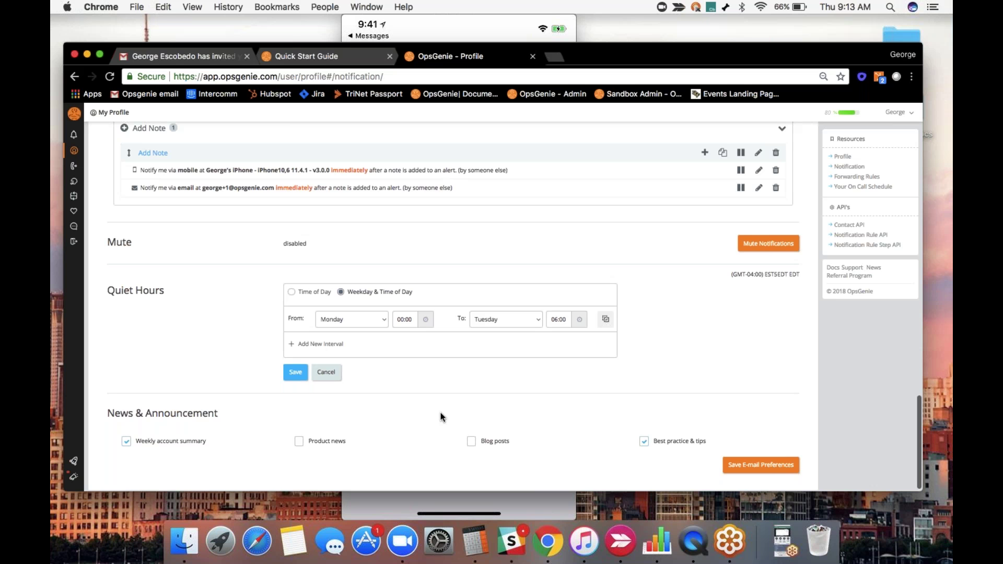
pyautogui.scroll(15, 440, 416)
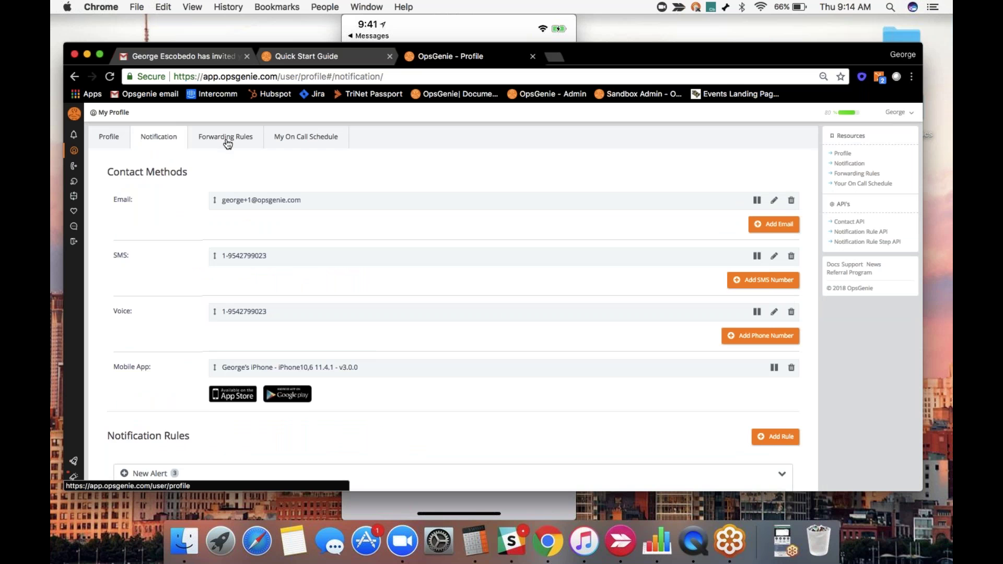
# Show the profile's Forwarding Rules tab, which has no forwarding settings defined.
pyautogui.click(227, 140)
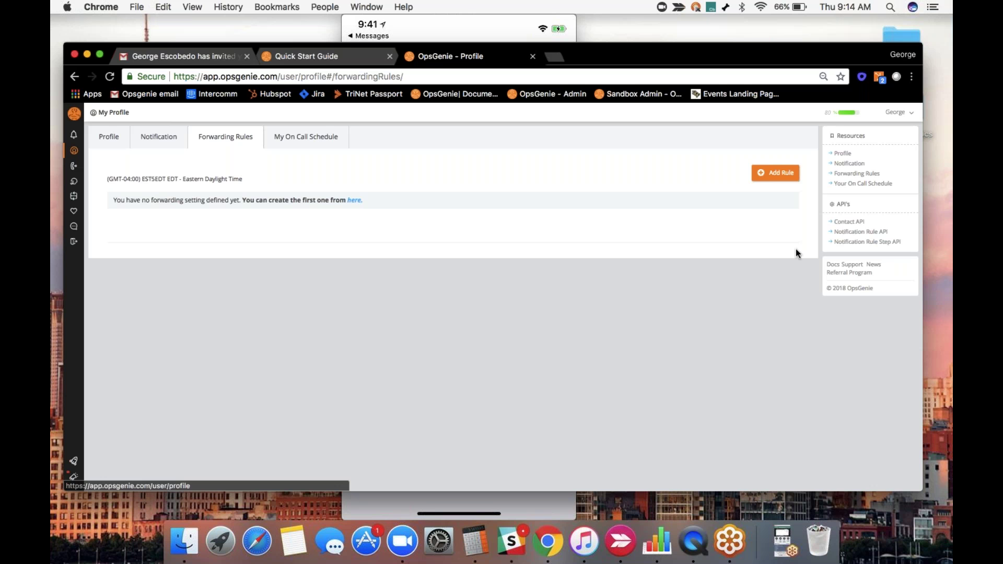
pyautogui.click(775, 173)
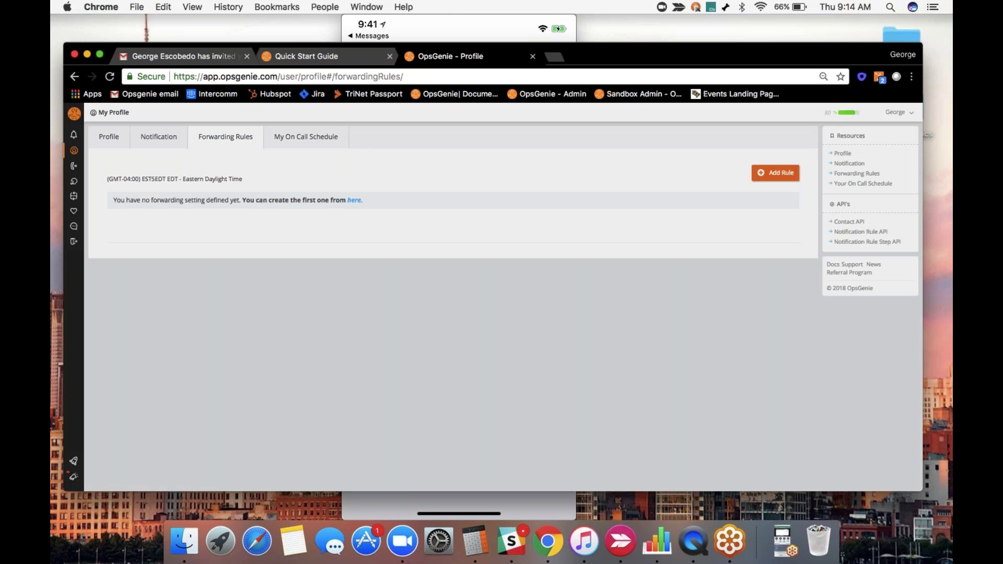
pyautogui.click(376, 146)
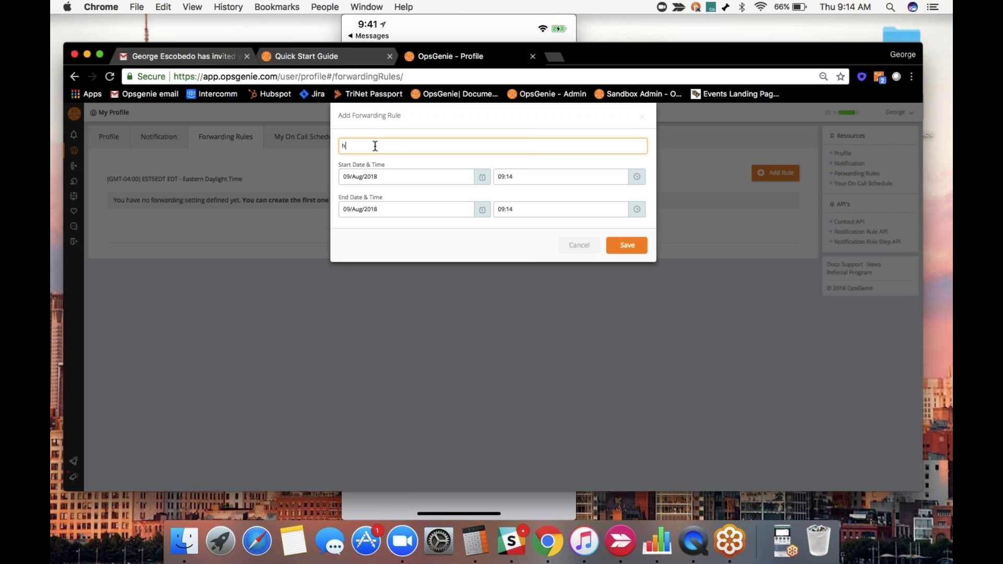
pyautogui.write('john')
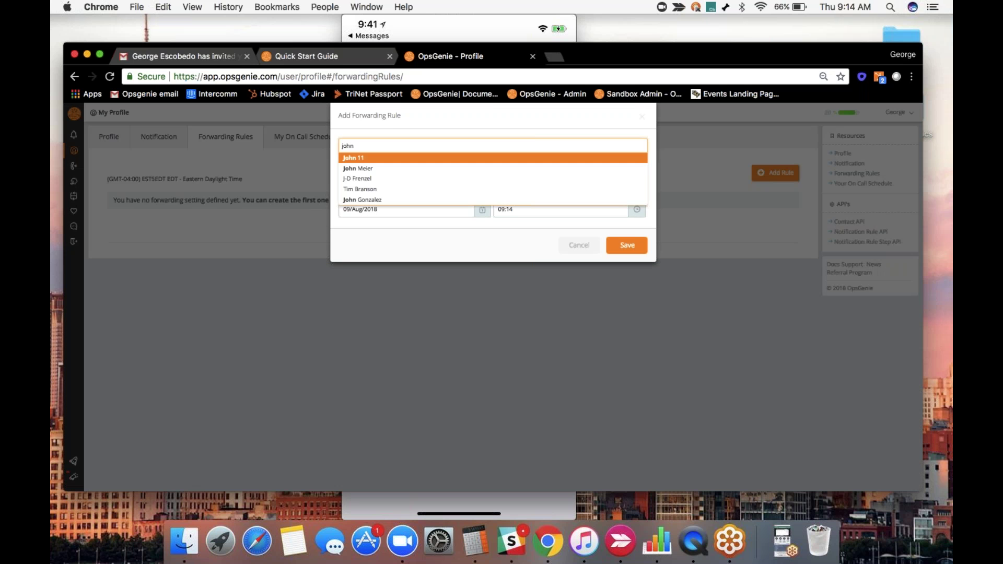
pyautogui.click(374, 169)
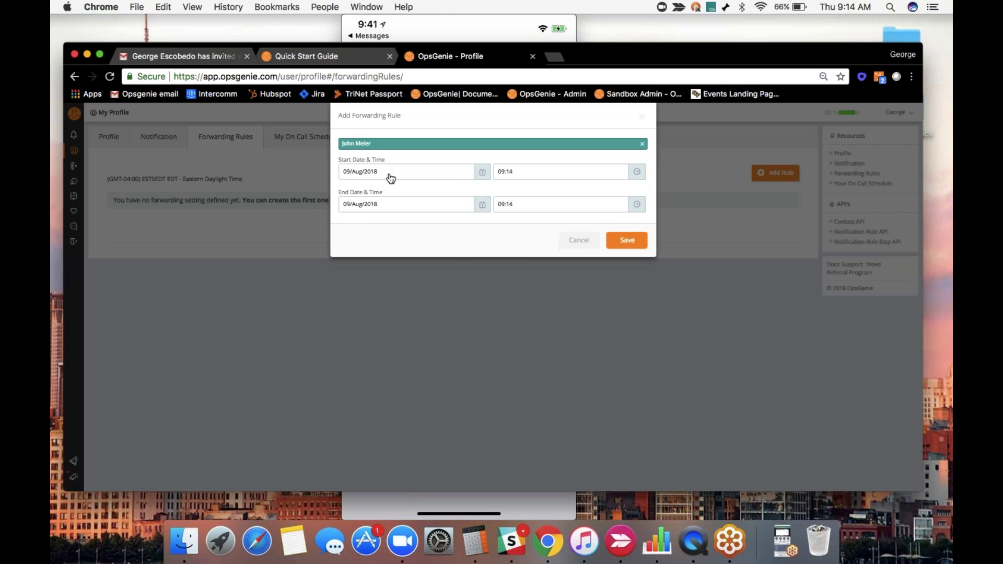
pyautogui.click(476, 177)
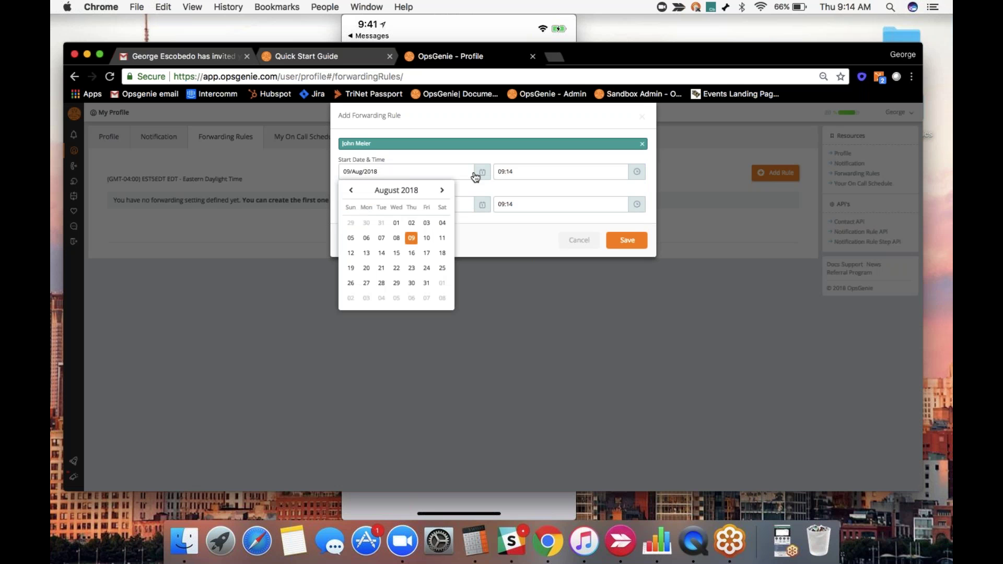
pyautogui.click(413, 239)
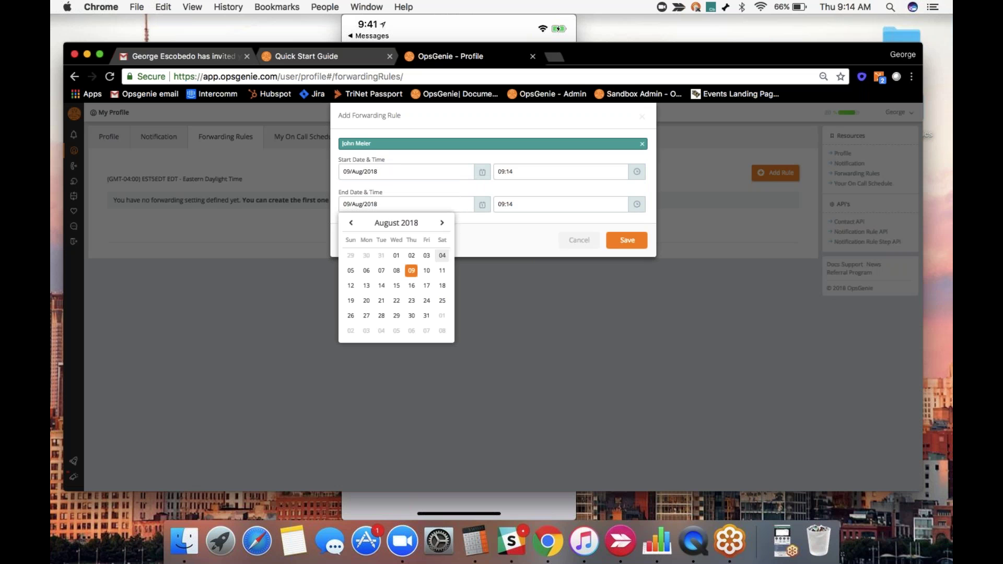
pyautogui.click(350, 287)
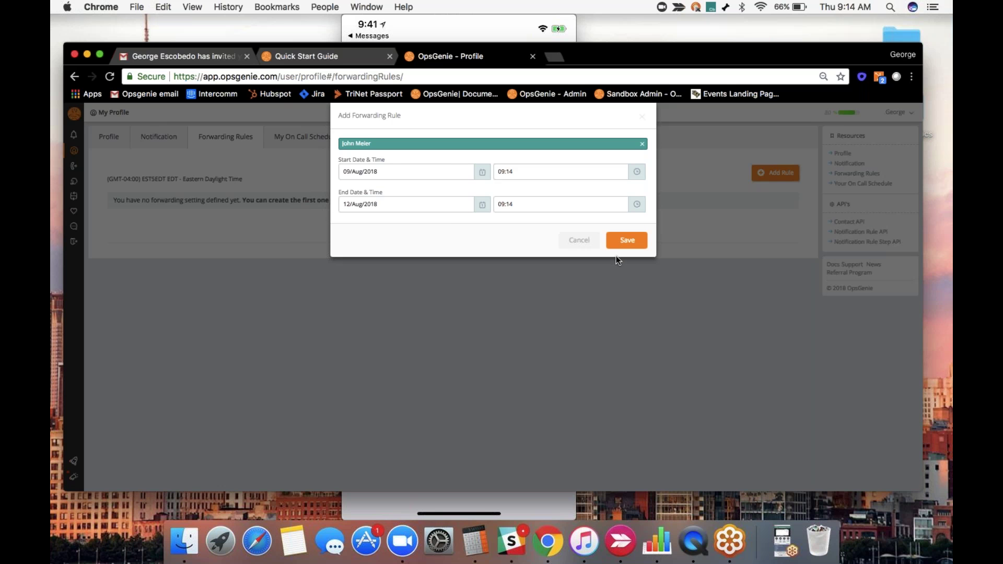
pyautogui.click(579, 240)
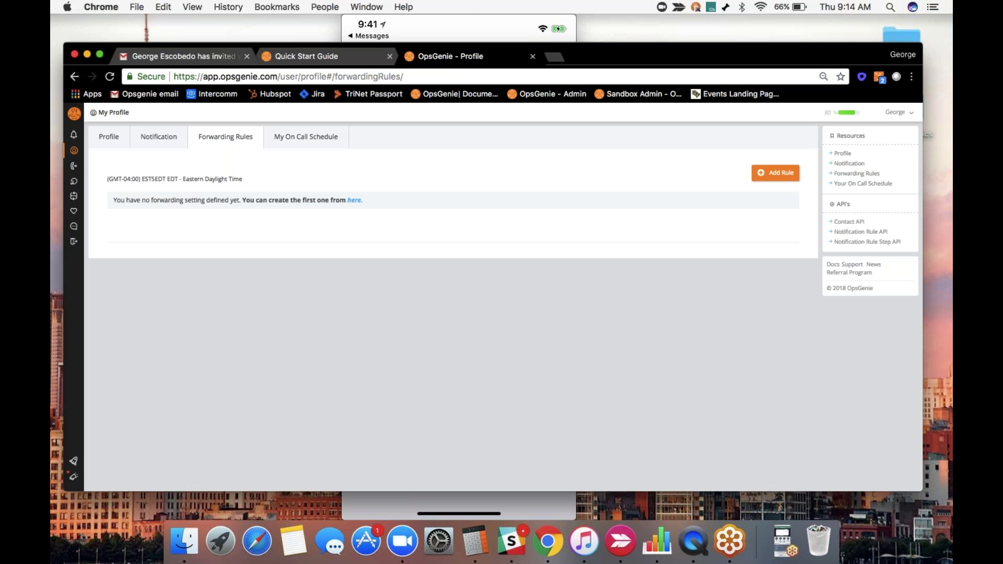
# Show My On Call Schedule, cycling 1 Day, 1 Week, 2 Weeks and 1 Month before the Calendar view.
pyautogui.click(308, 140)
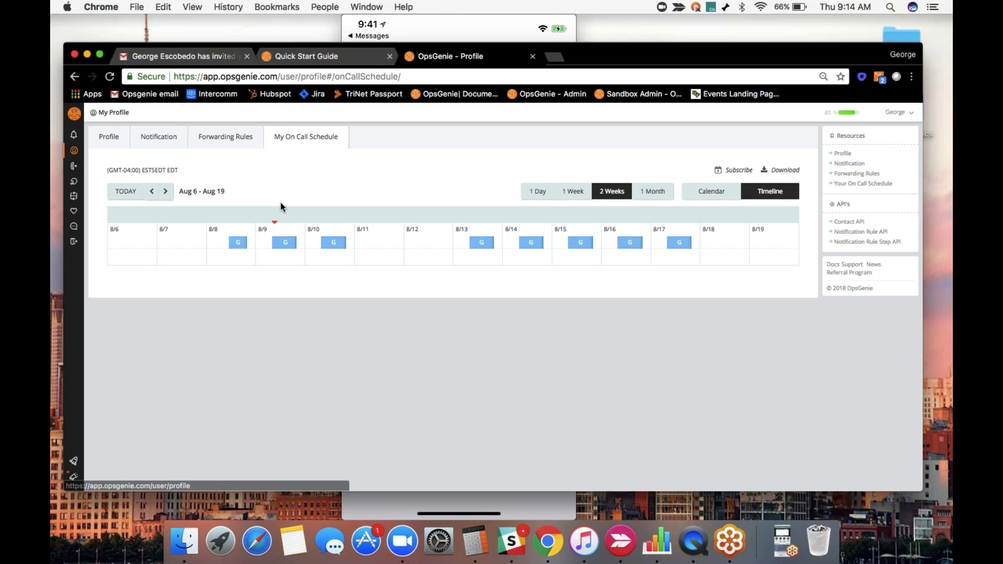
pyautogui.moveTo(286, 242)
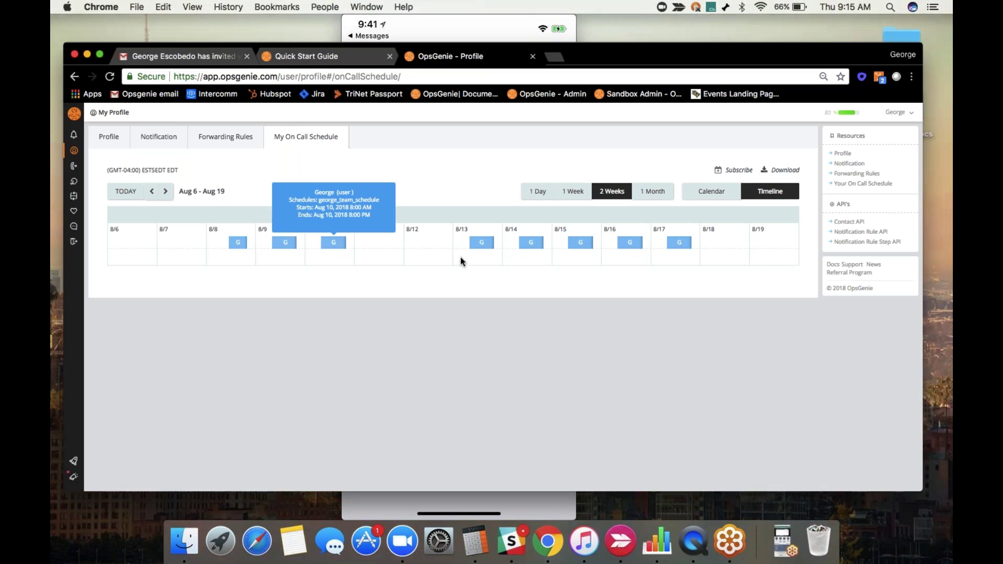
pyautogui.moveTo(481, 242)
pyautogui.click(537, 192)
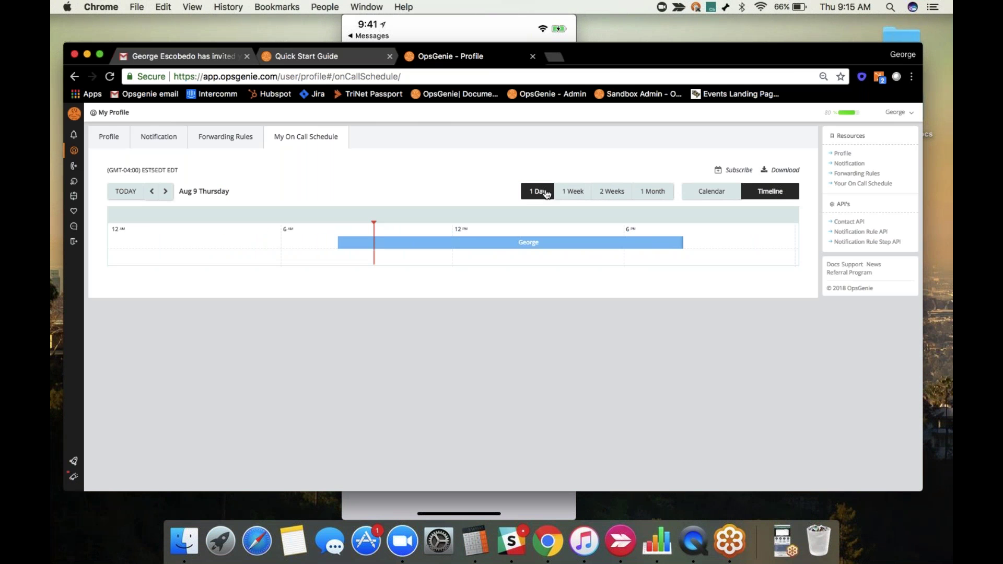
pyautogui.click(574, 192)
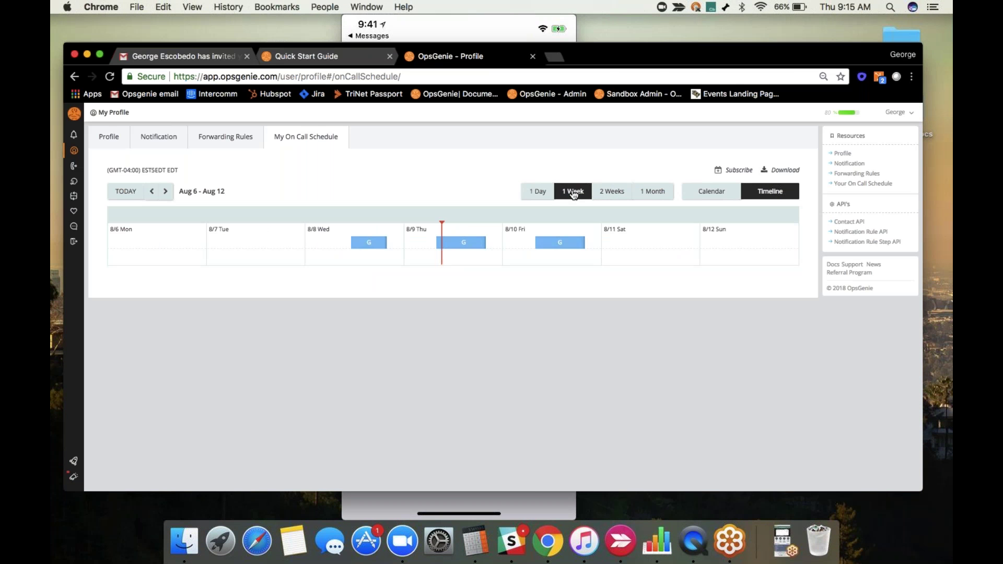
pyautogui.click(611, 193)
pyautogui.click(654, 191)
pyautogui.click(711, 192)
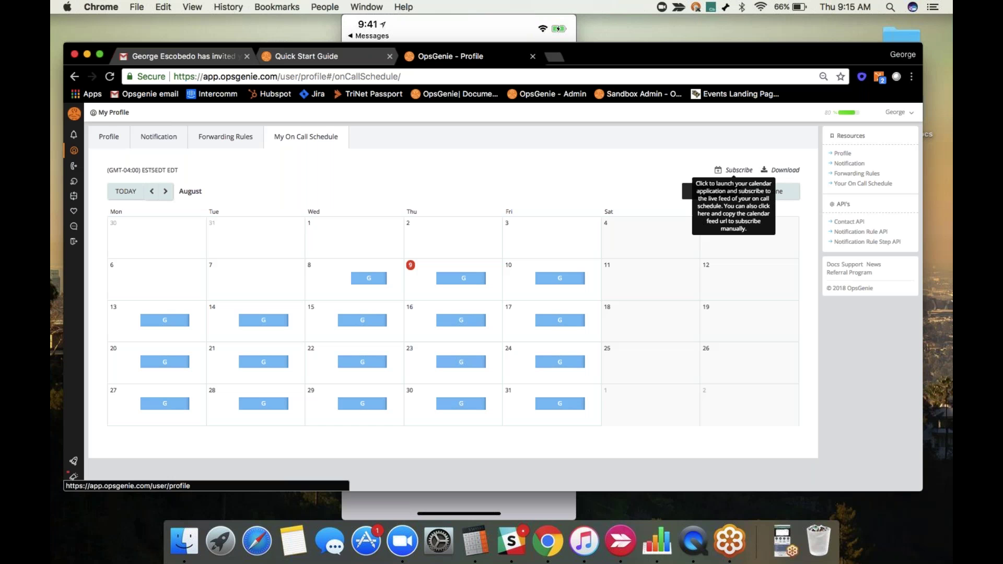
# Subscribe to the on-call schedule, let the Calendar app open it, and copy the feed URL.
pyautogui.click(737, 169)
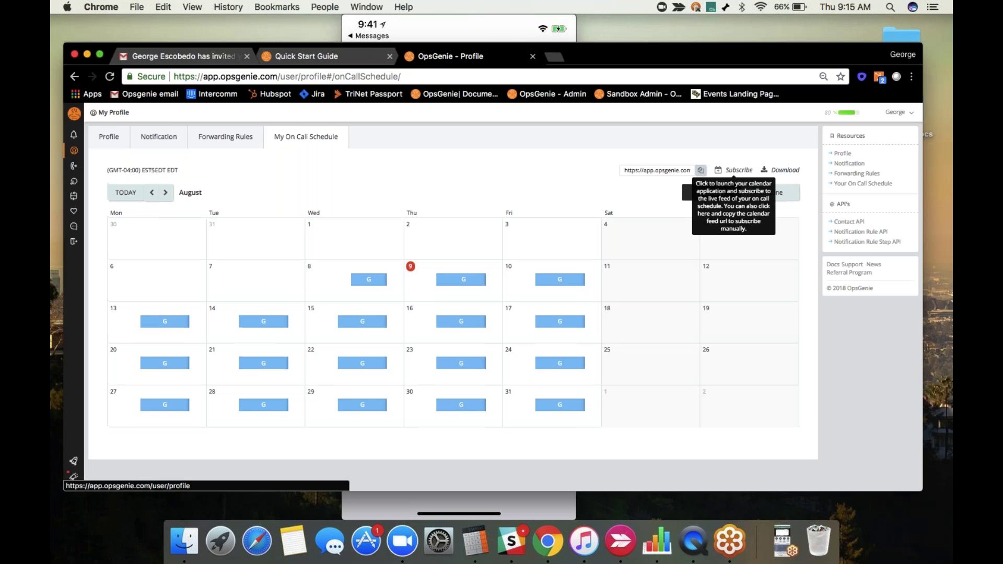
pyautogui.click(559, 165)
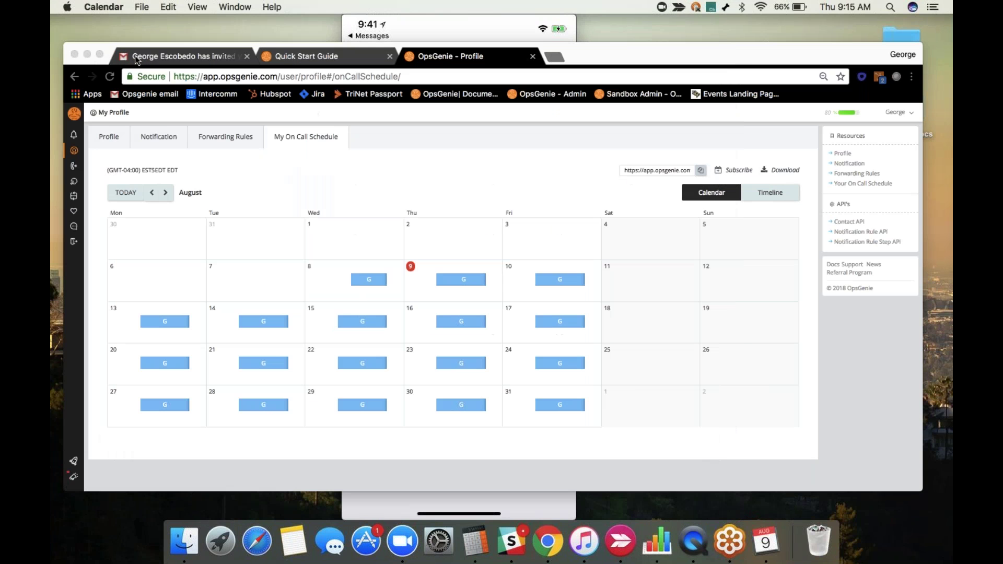
pyautogui.click(701, 171)
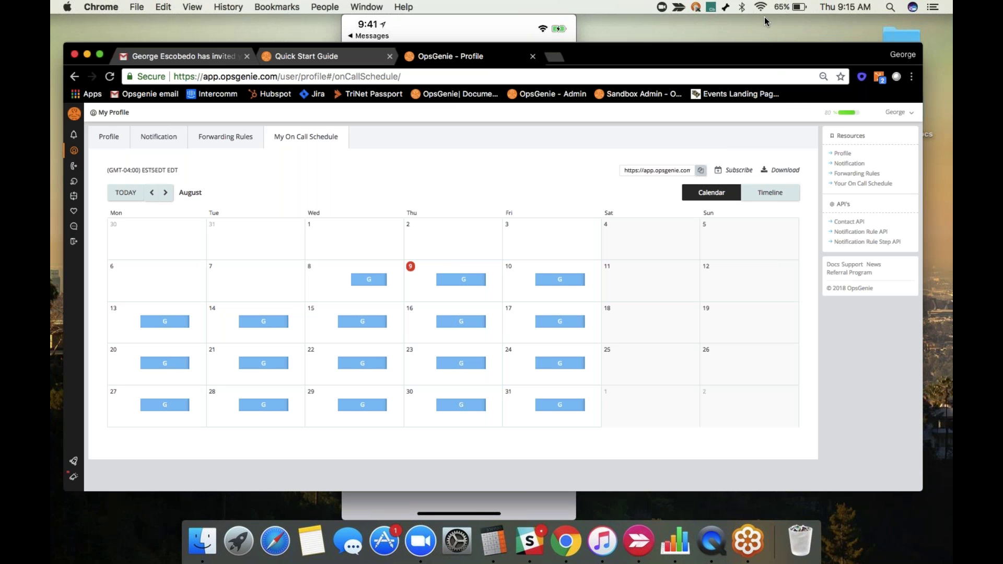
# Download the on-call schedule .ics, add its events to the team schedule calendar, and close Calendar.
pyautogui.click(781, 170)
pyautogui.click(107, 512)
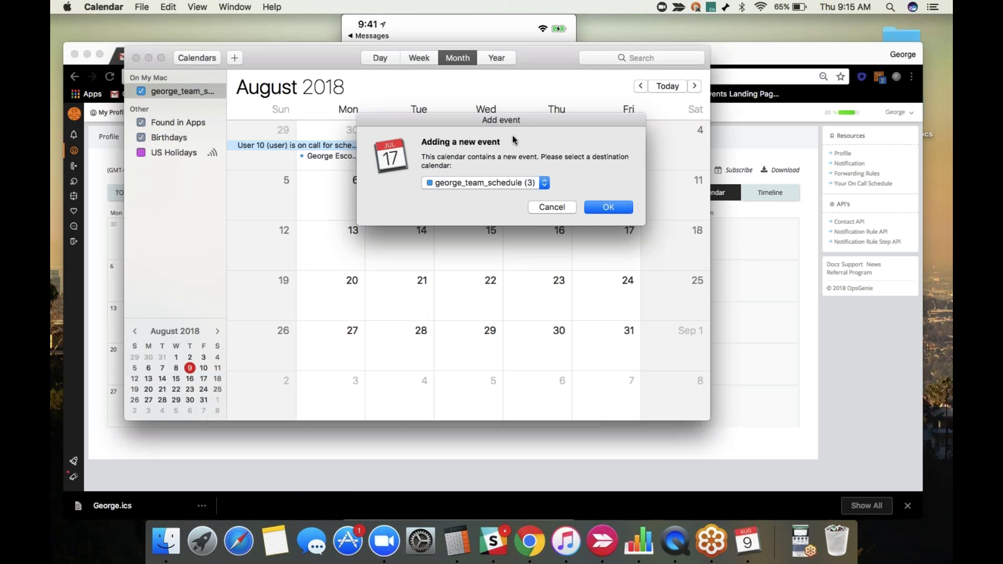
pyautogui.click(554, 207)
pyautogui.click(136, 59)
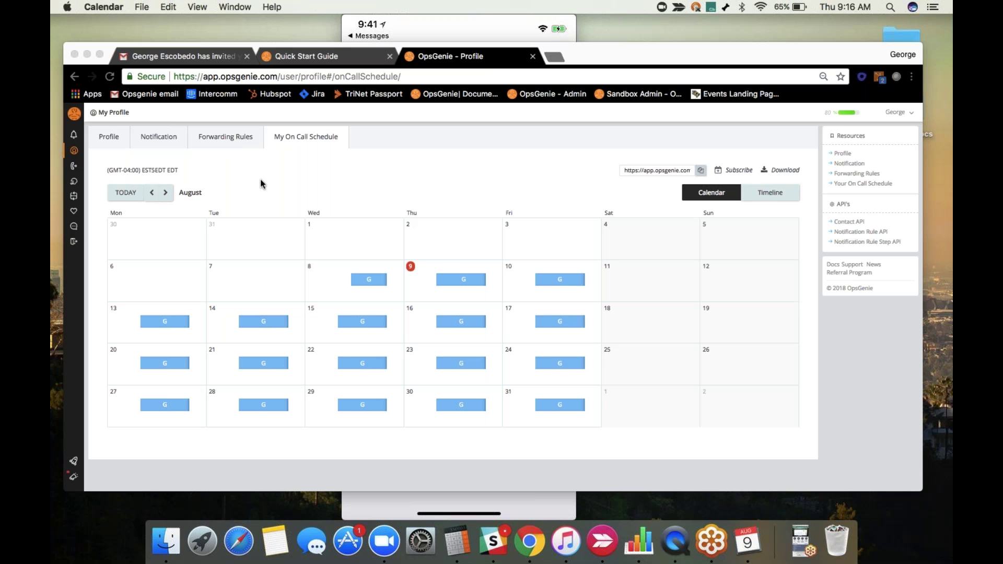
# Open the sidebar's Alerts link in a new tab and switch to the OpsGenie - Alerts tab.
pyautogui.rightClick(75, 136)
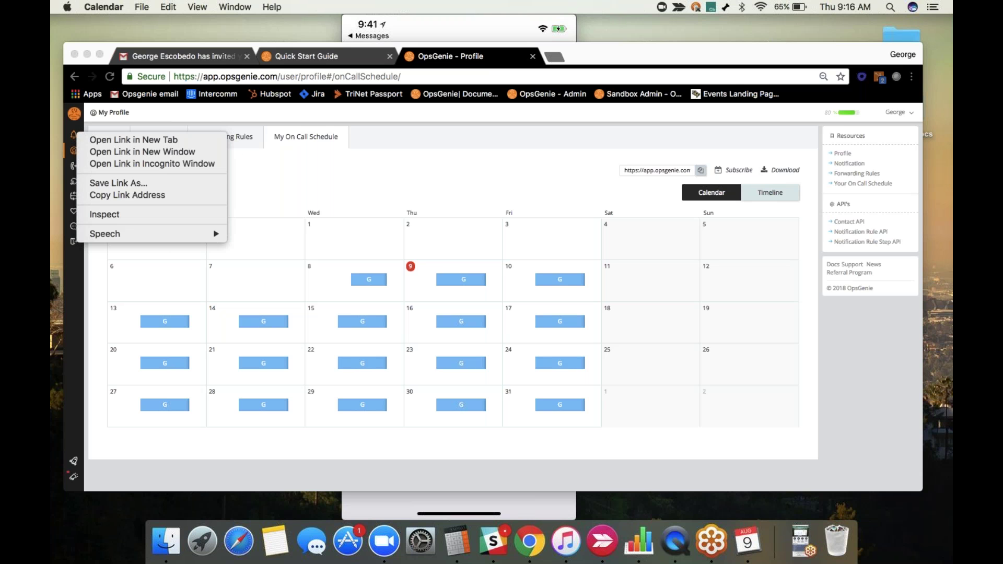
pyautogui.click(87, 140)
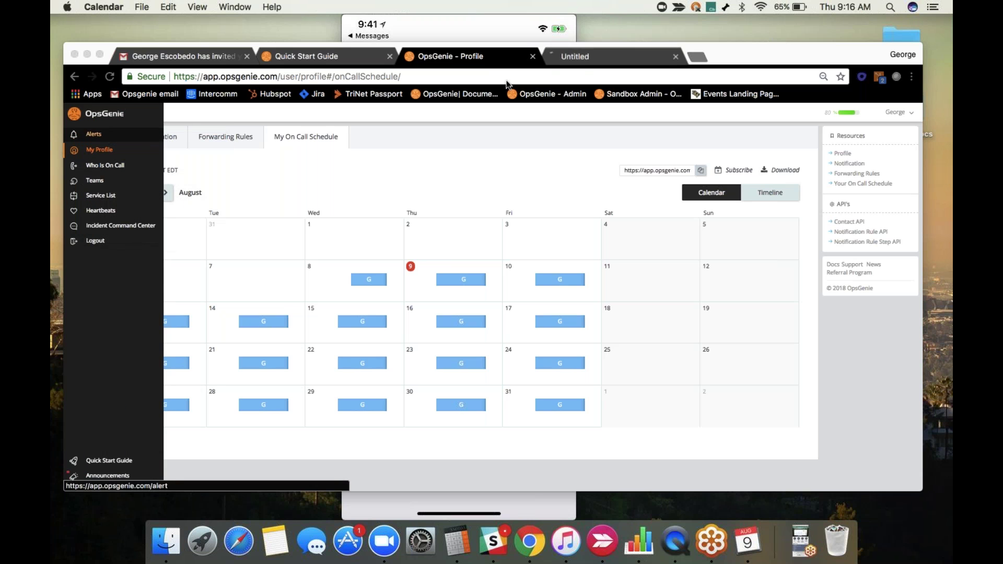
pyautogui.click(581, 58)
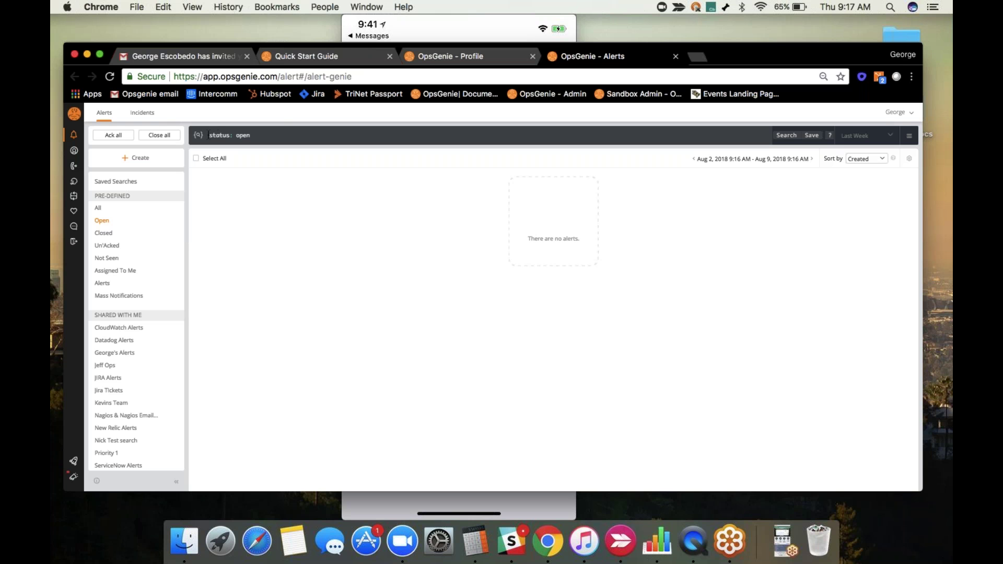
# Change the alert search query to 'status: closed' and set the time range to All Time.
pyautogui.moveTo(210, 134); pyautogui.dragTo(305, 144)
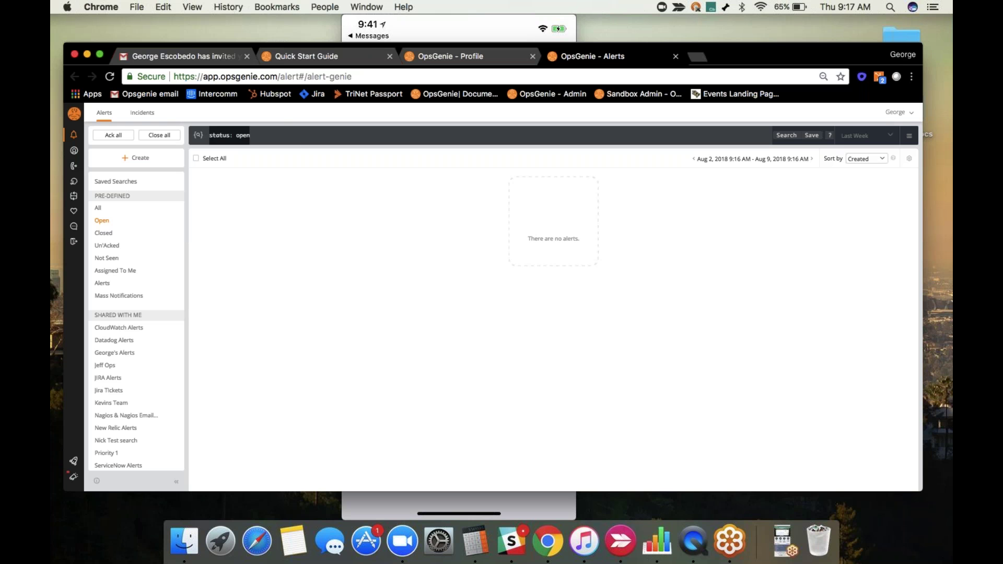
pyautogui.click(274, 137)
pyautogui.press('BackSpace')
pyautogui.press('BackSpace')
pyautogui.press('BackSpace')
pyautogui.write('closed')
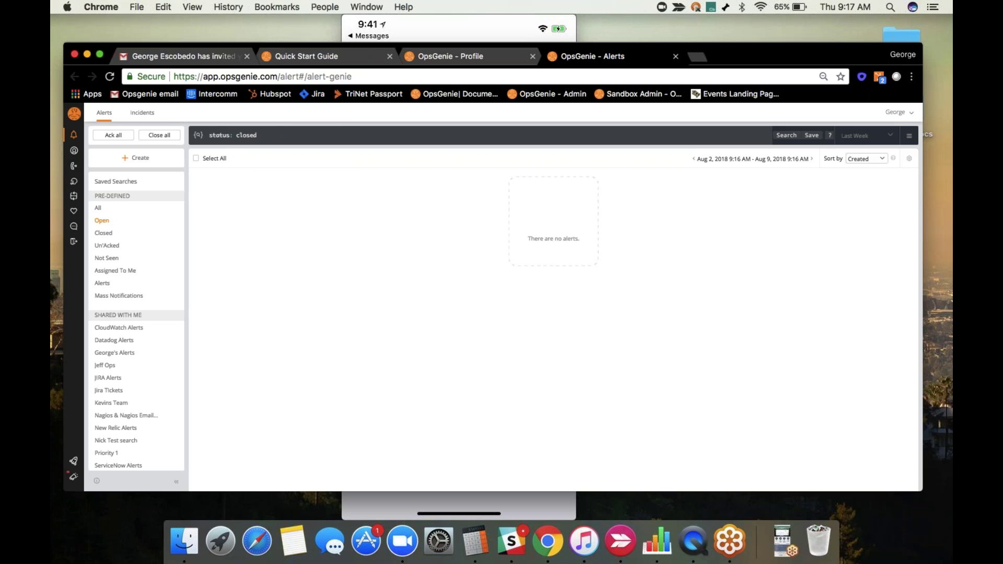
pyautogui.click(857, 137)
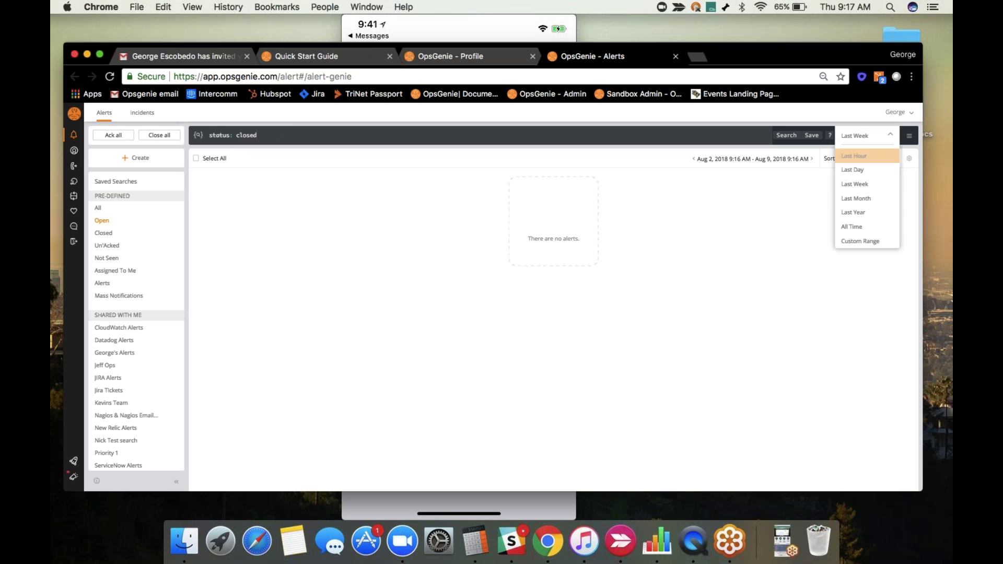
pyautogui.click(858, 228)
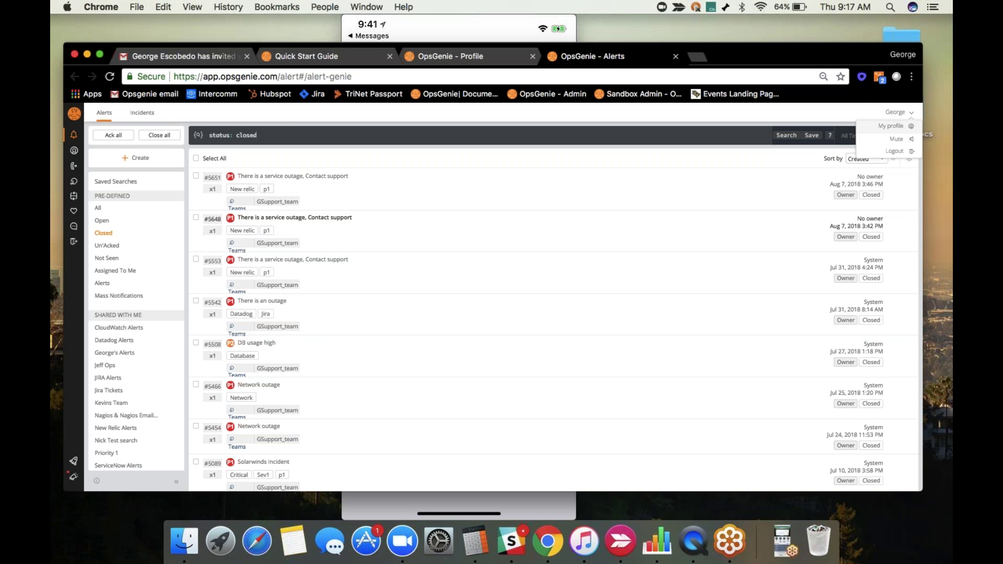
# Check the time range choices, then clear the alert search query.
pyautogui.click(852, 136)
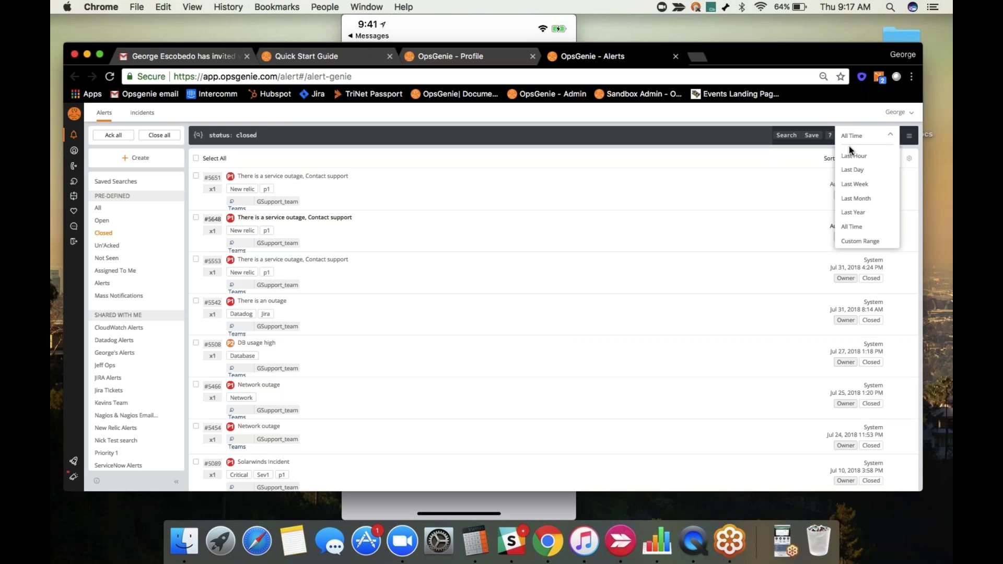
pyautogui.click(910, 138)
pyautogui.click(909, 138)
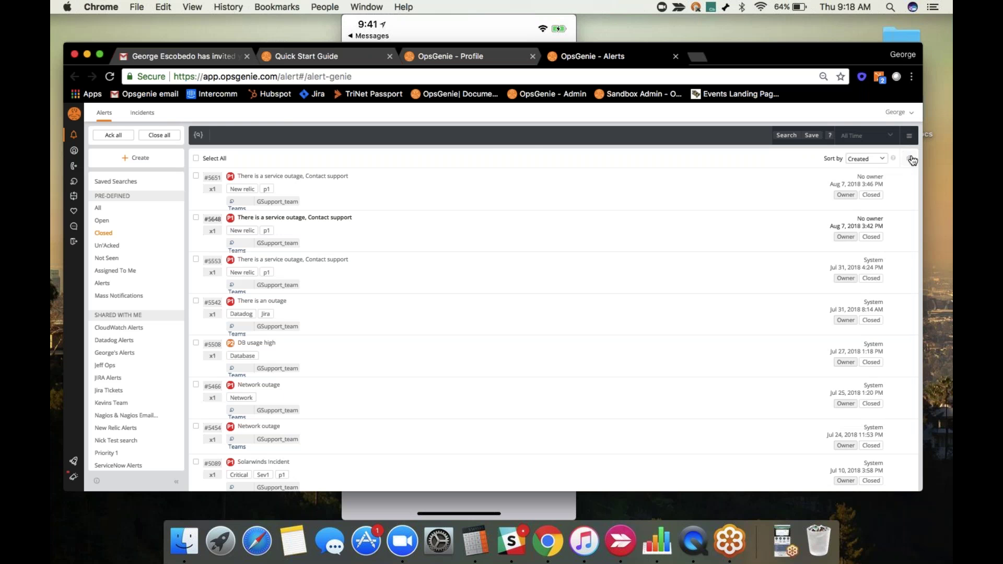
# Try the Comfort and Lite alert list layouts, then settle on Cozy.
pyautogui.click(911, 160)
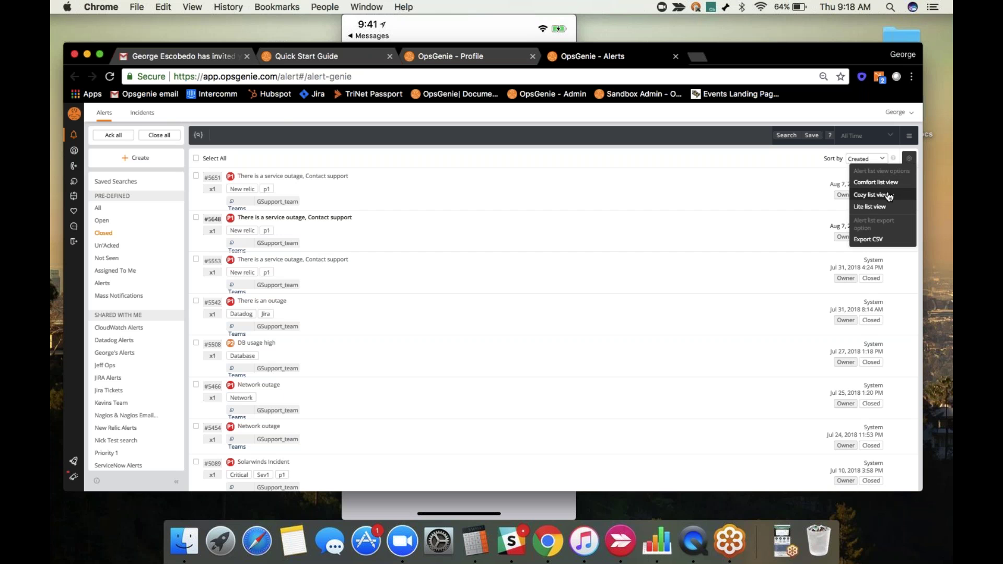
pyautogui.click(877, 182)
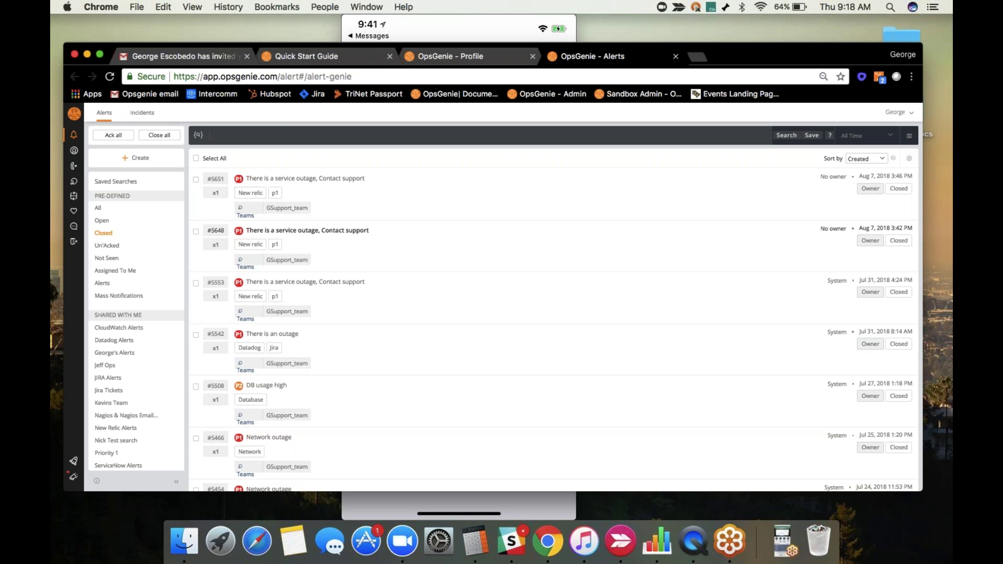
pyautogui.click(909, 159)
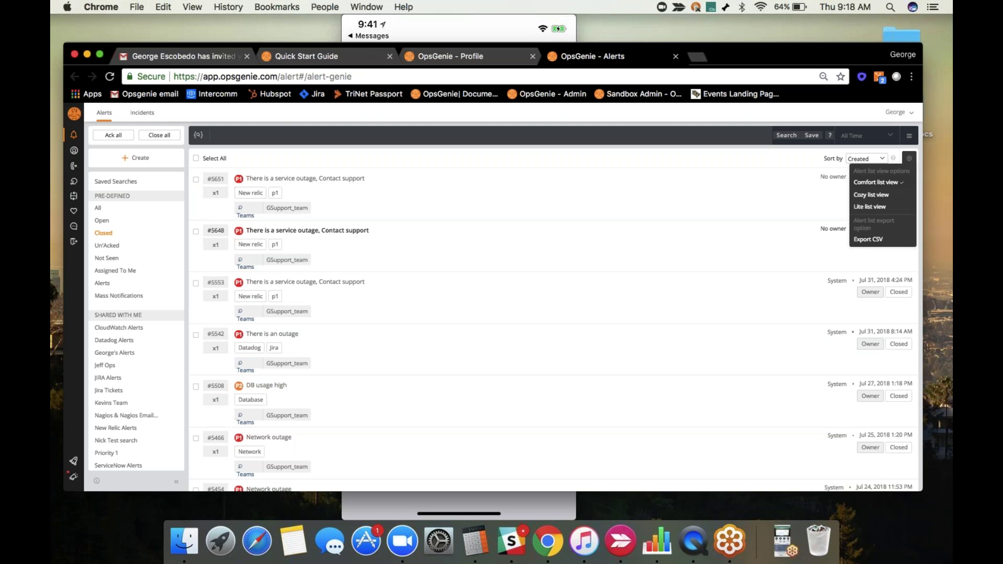
pyautogui.click(883, 208)
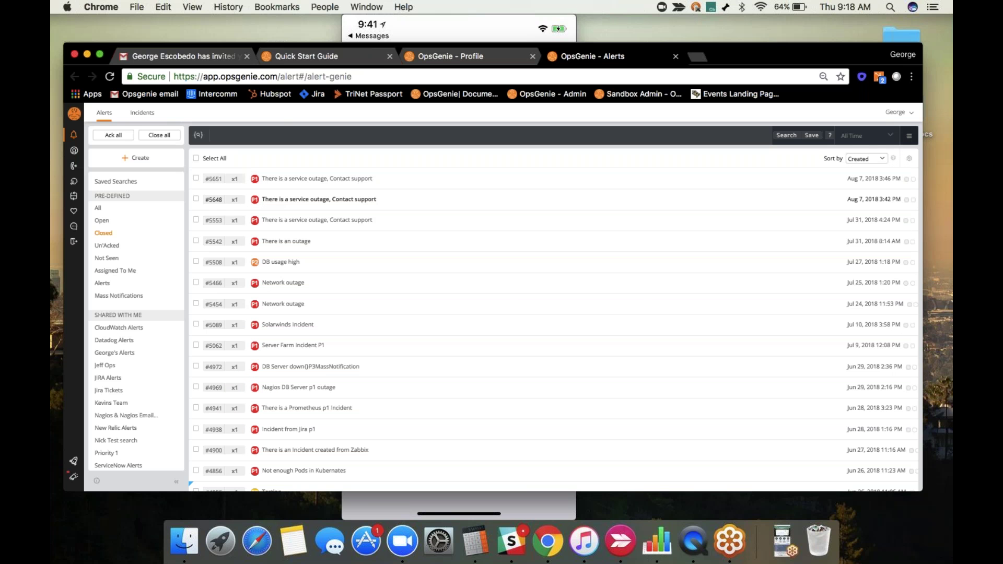
pyautogui.click(909, 137)
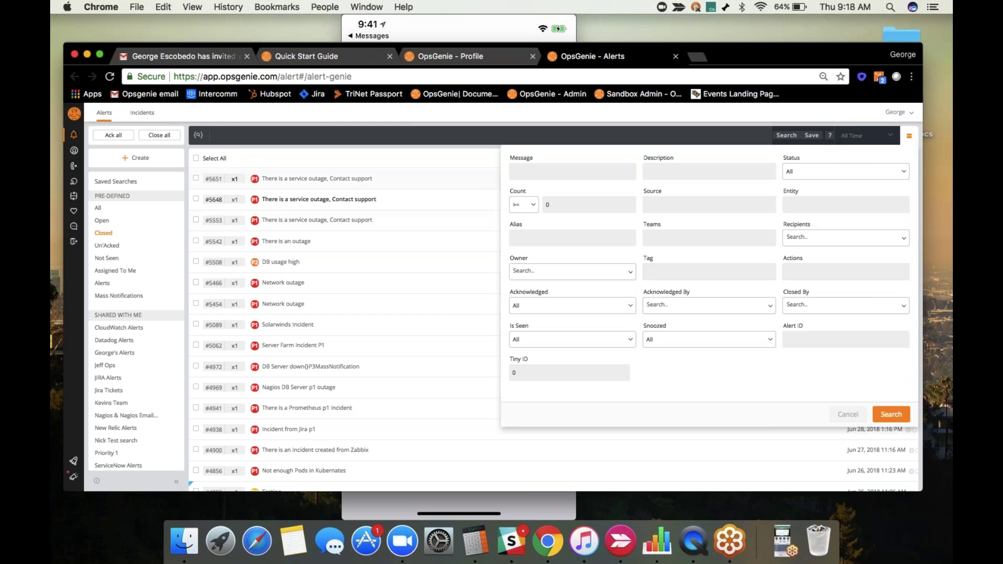
pyautogui.click(905, 132)
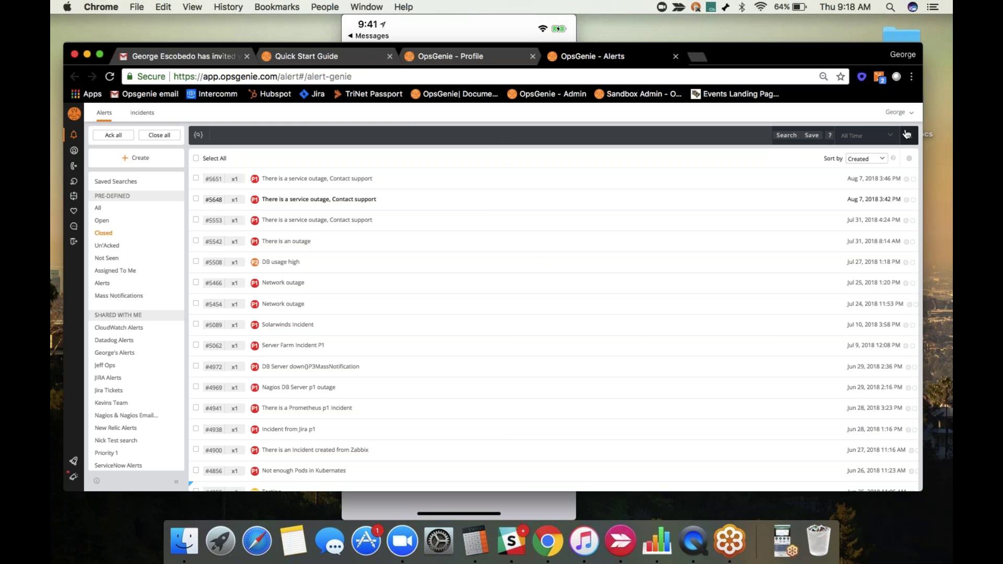
pyautogui.click(909, 159)
pyautogui.click(886, 195)
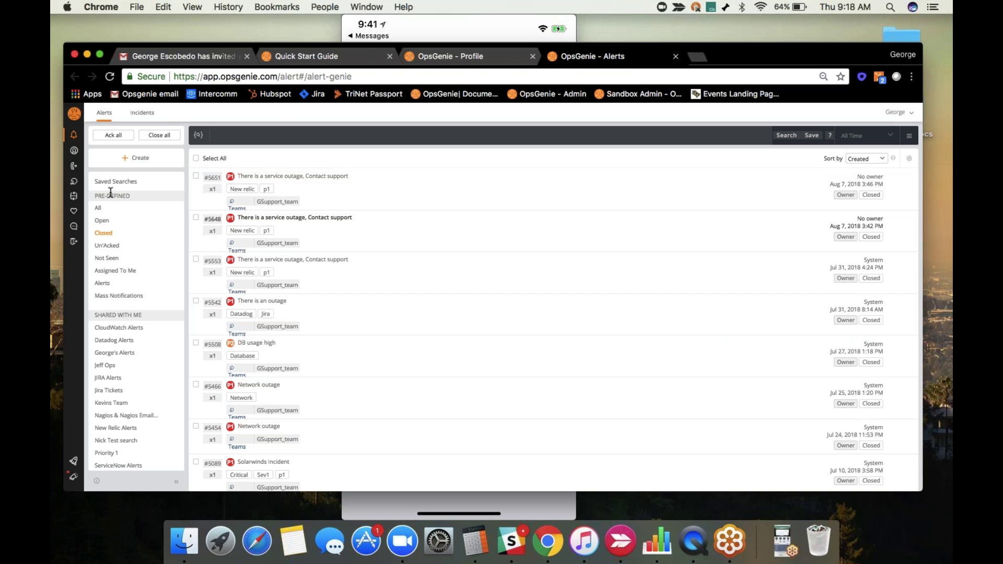
pyautogui.click(335, 178)
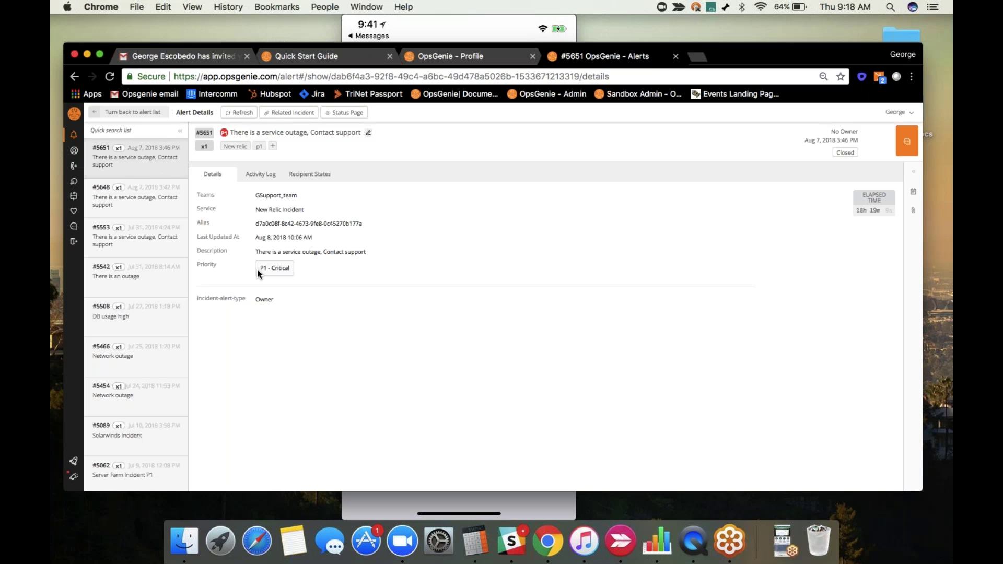
pyautogui.click(261, 176)
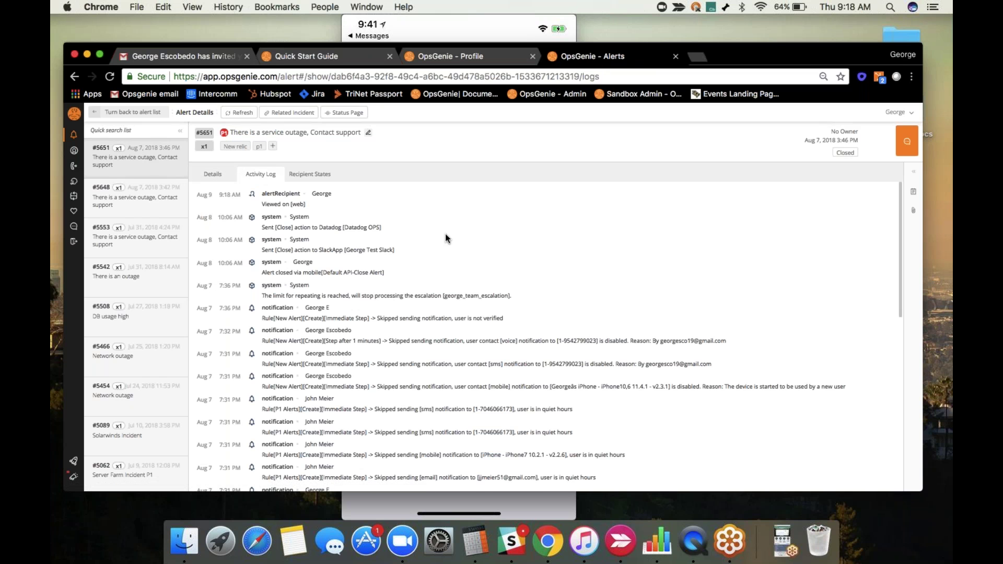
pyautogui.scroll(-1, 445, 235)
pyautogui.scroll(-10, 446, 233)
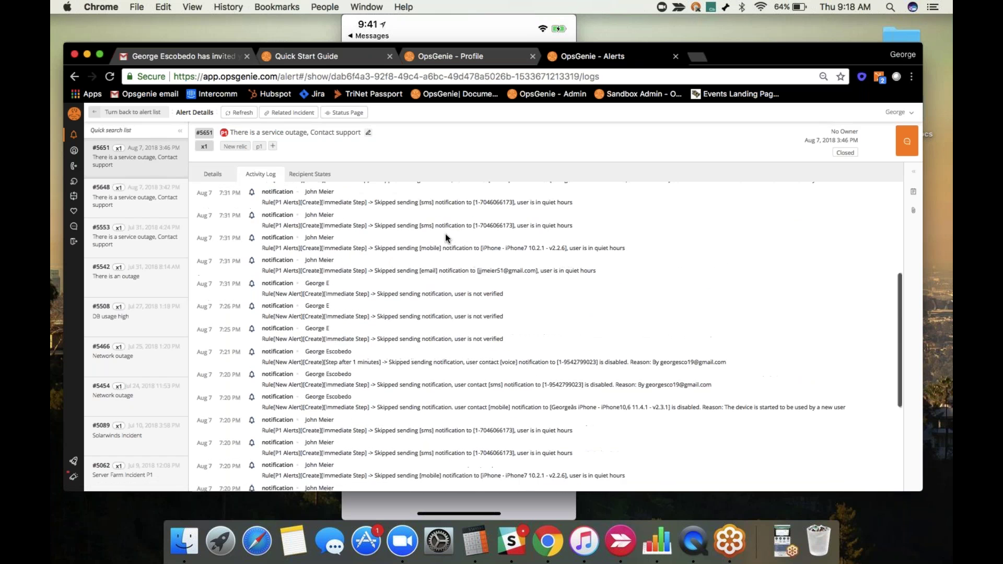
pyautogui.scroll(-8, 445, 233)
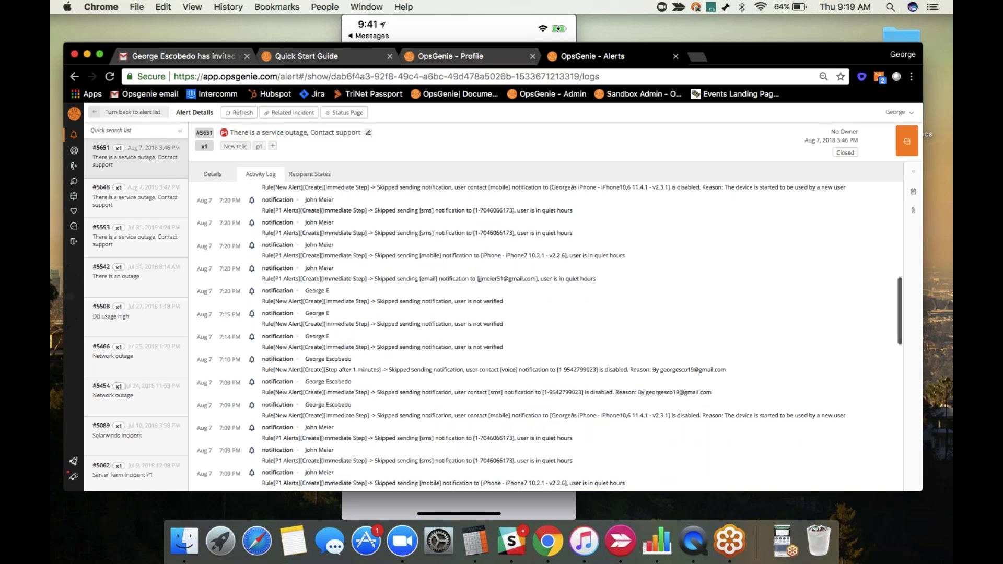
pyautogui.click(313, 176)
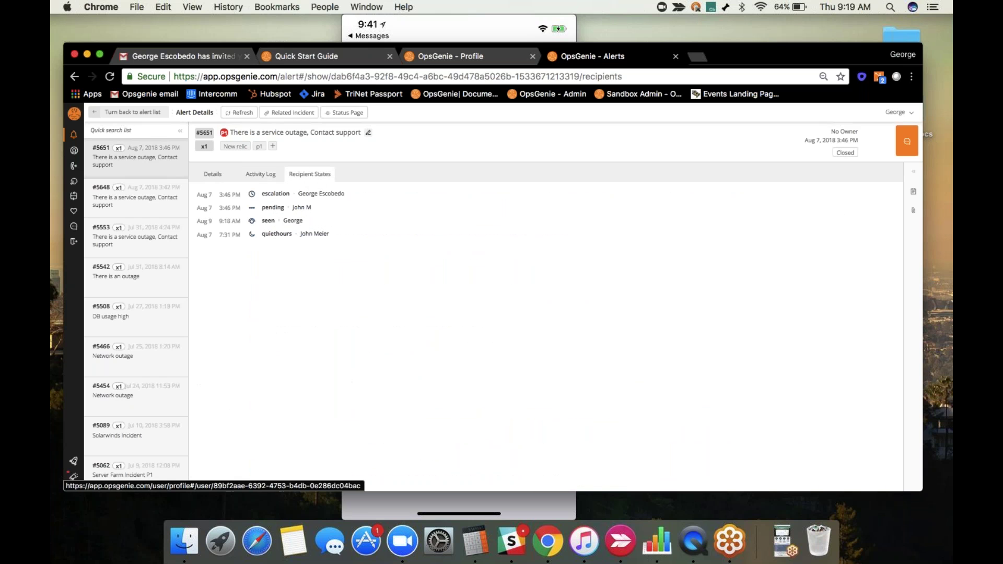
pyautogui.moveTo(263, 234); pyautogui.dragTo(352, 243)
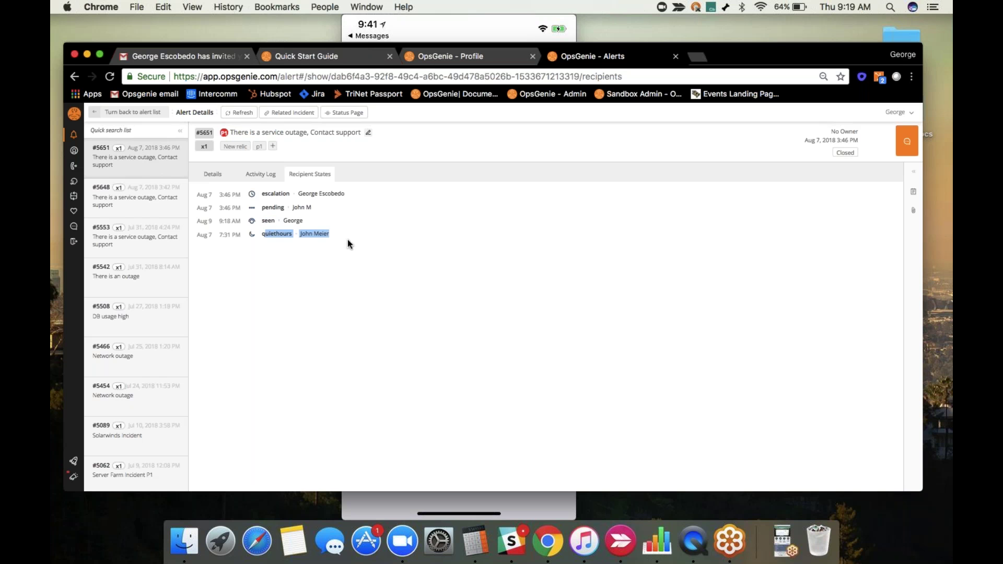
pyautogui.moveTo(268, 207); pyautogui.dragTo(312, 209)
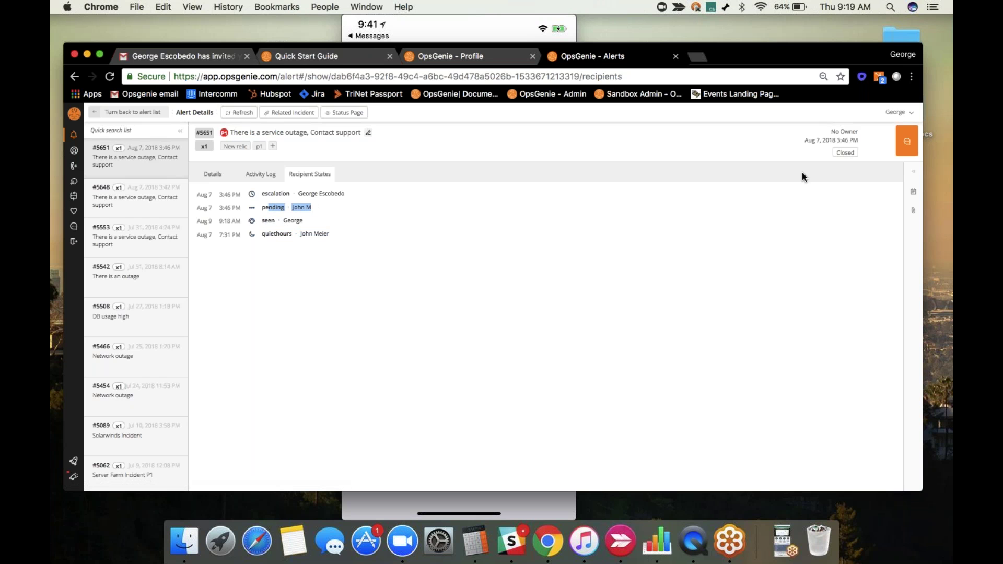
pyautogui.click(916, 175)
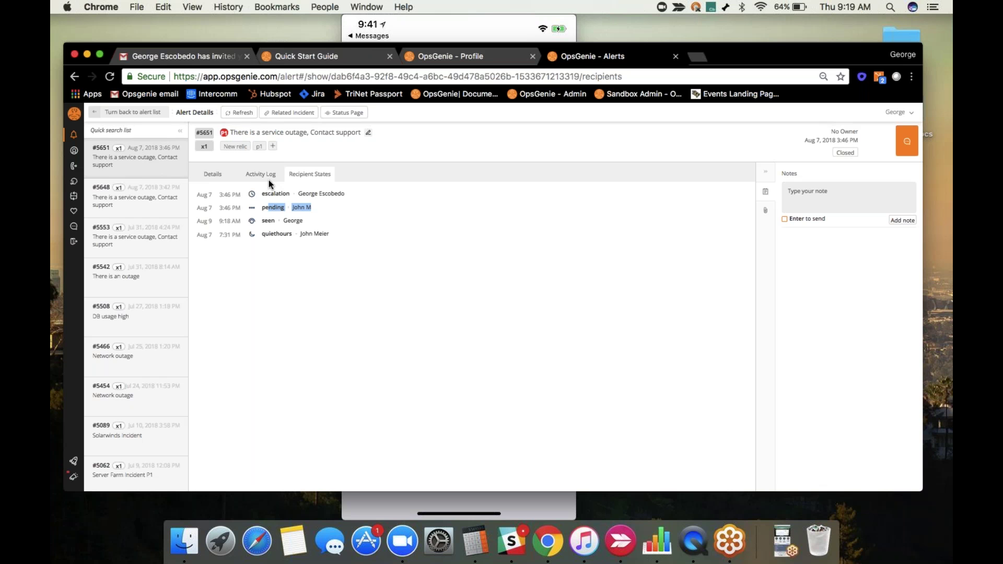
pyautogui.click(222, 175)
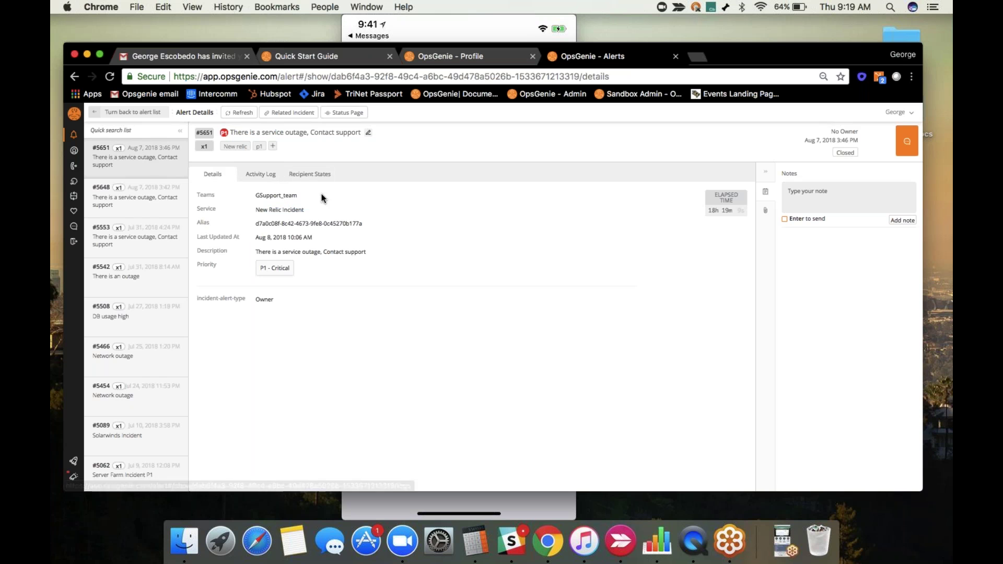
pyautogui.click(122, 114)
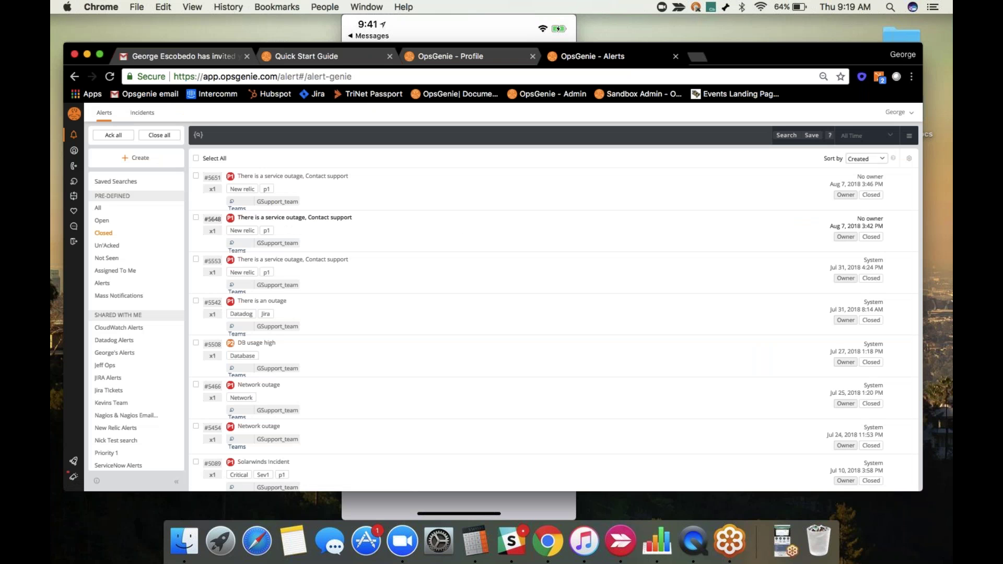
# Filter to open alerts and review the DB Server down alert #4971's details.
pyautogui.click(149, 220)
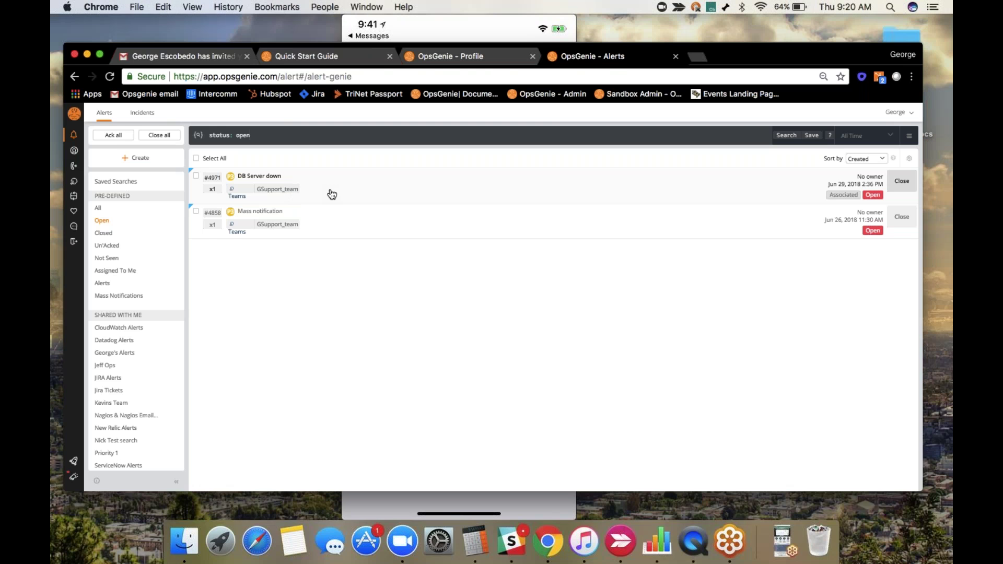
pyautogui.click(332, 194)
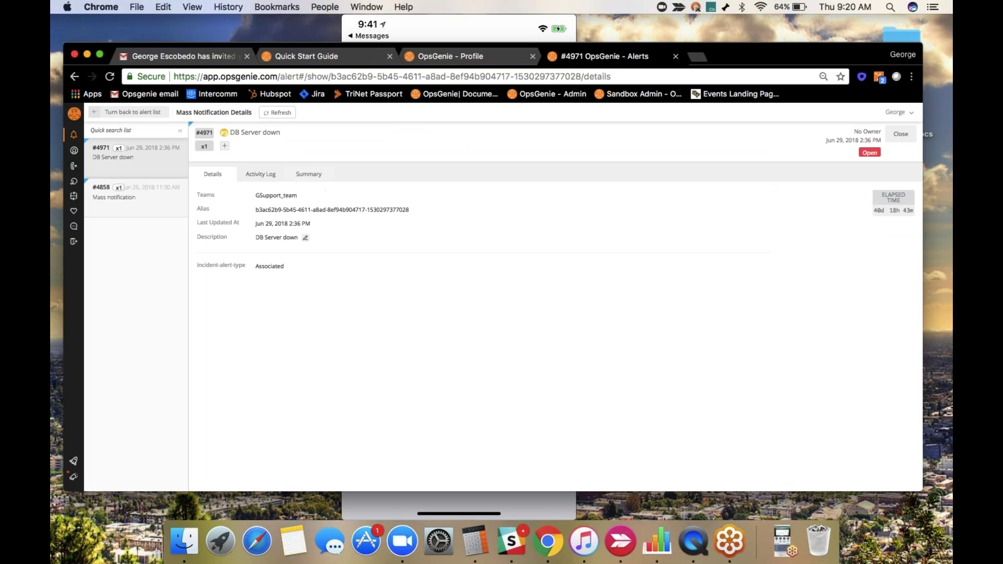
pyautogui.press('super+bracketleft')
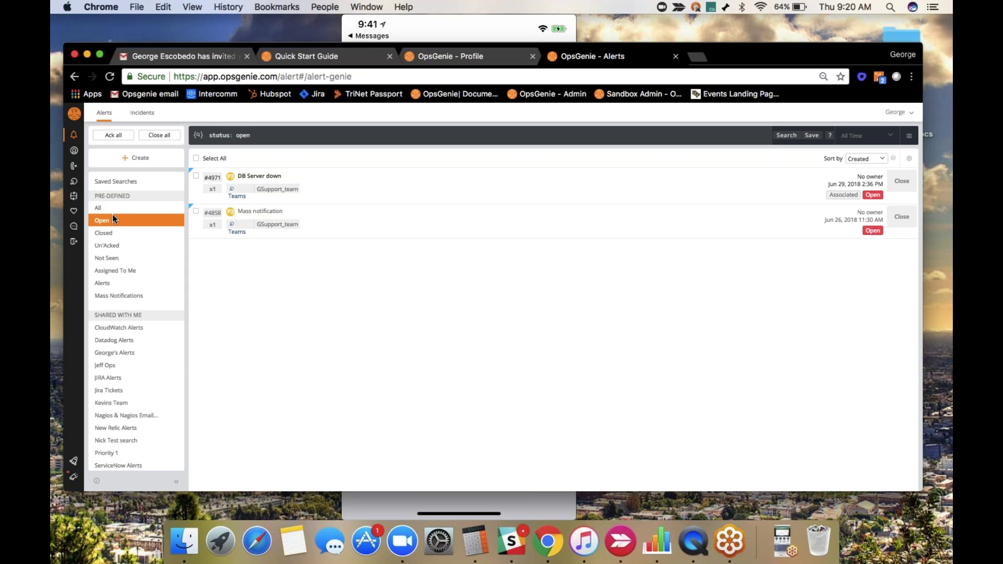
# Switch to closed alerts and check alert #5651's attachments before returning to the list.
pyautogui.click(109, 231)
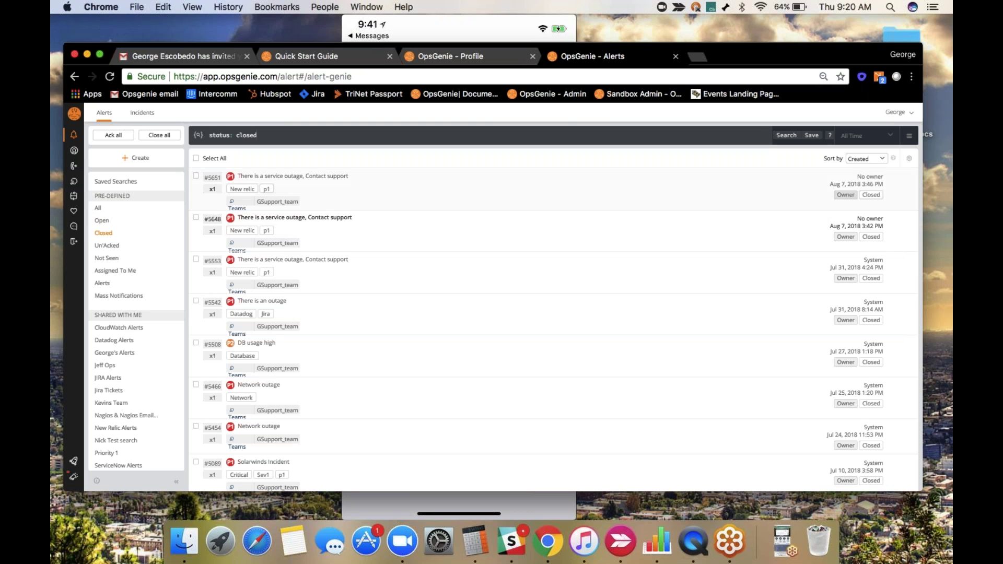
pyautogui.click(899, 178)
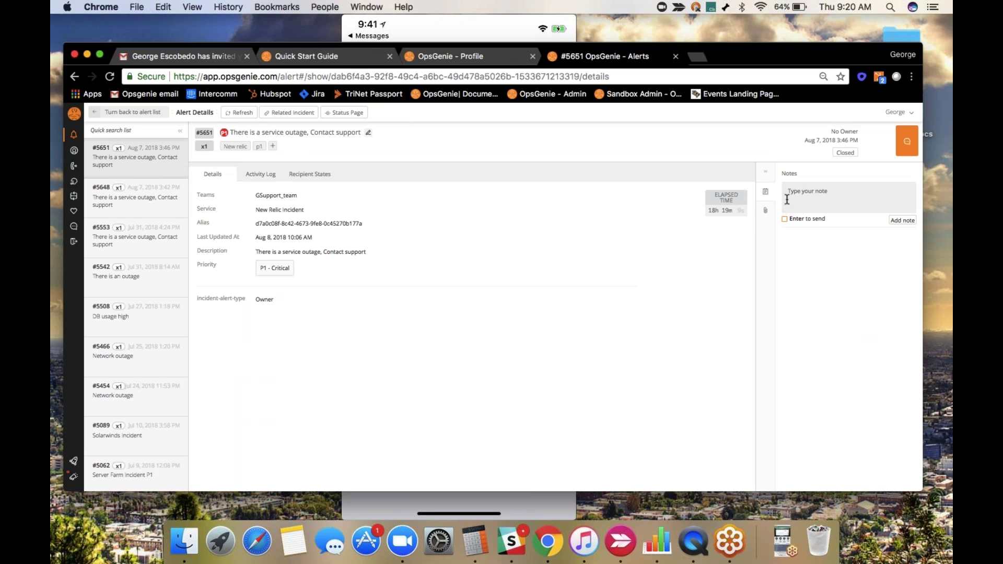
pyautogui.click(765, 210)
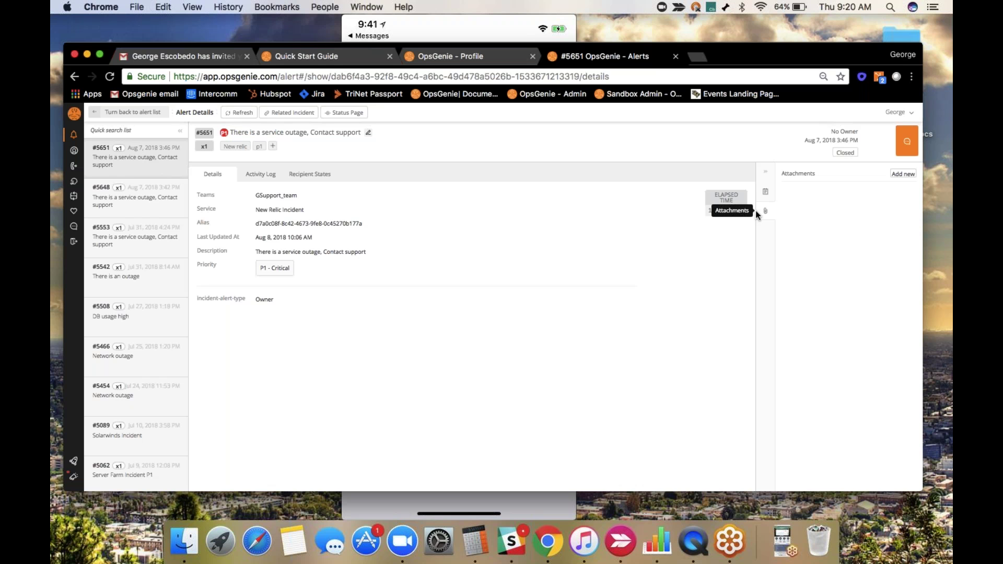
pyautogui.click(149, 116)
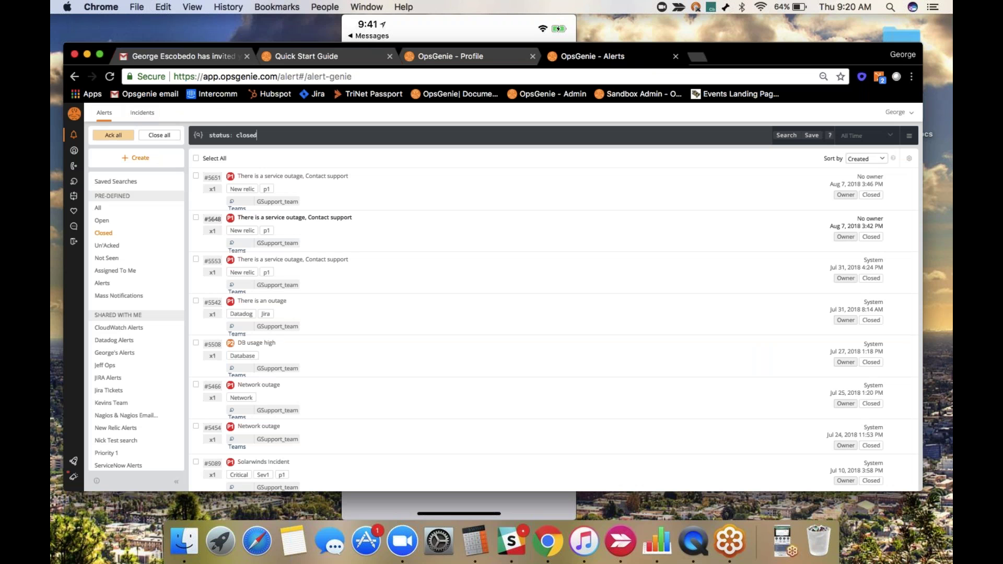
# Start a new Default API alert whose message is a short test note naming the recipient.
pyautogui.click(126, 166)
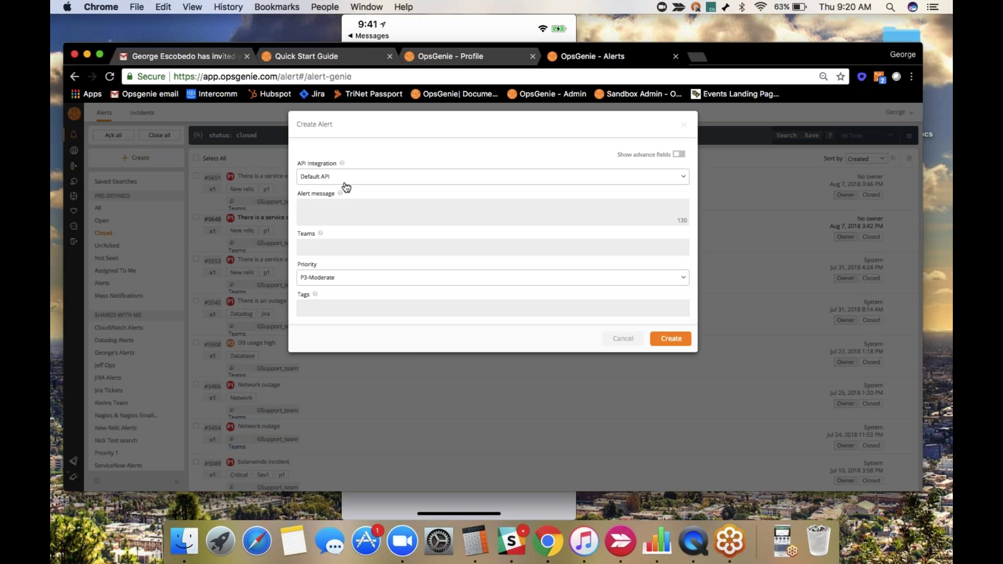
pyautogui.click(322, 180)
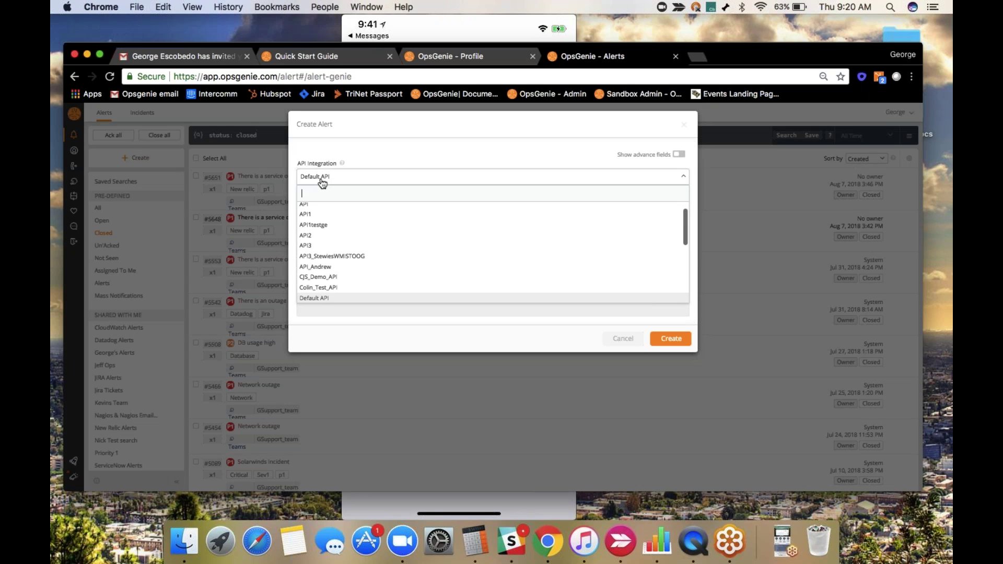
pyautogui.click(322, 180)
pyautogui.click(340, 212)
pyautogui.write('Test for george')
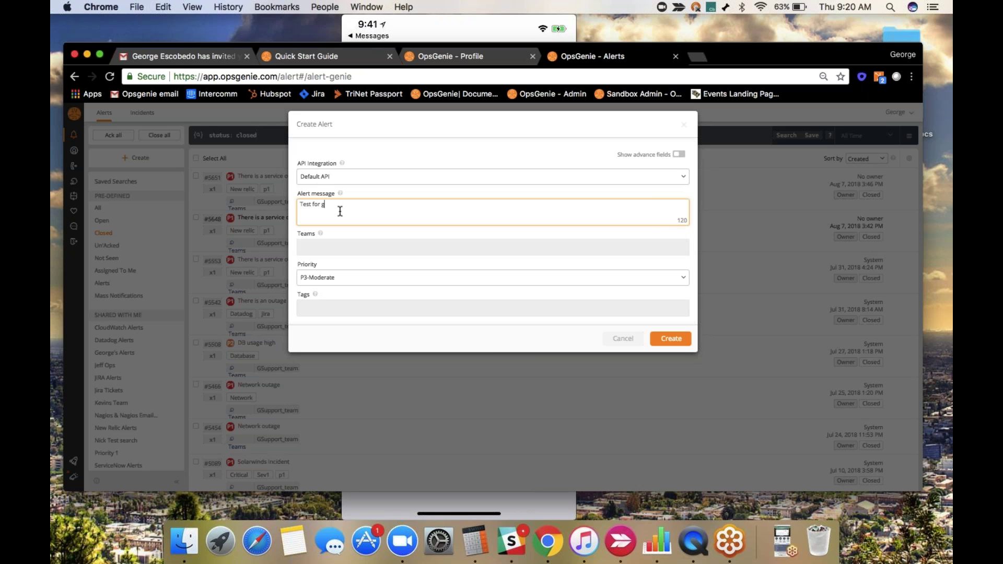
pyautogui.press('BackSpace')
pyautogui.press('BackSpace')
pyautogui.press('BackSpace')
pyautogui.press('BackSpace')
pyautogui.press('BackSpace')
pyautogui.write('George')
# Show the advanced fields and set the alert priority to P1-Critical.
pyautogui.click(677, 154)
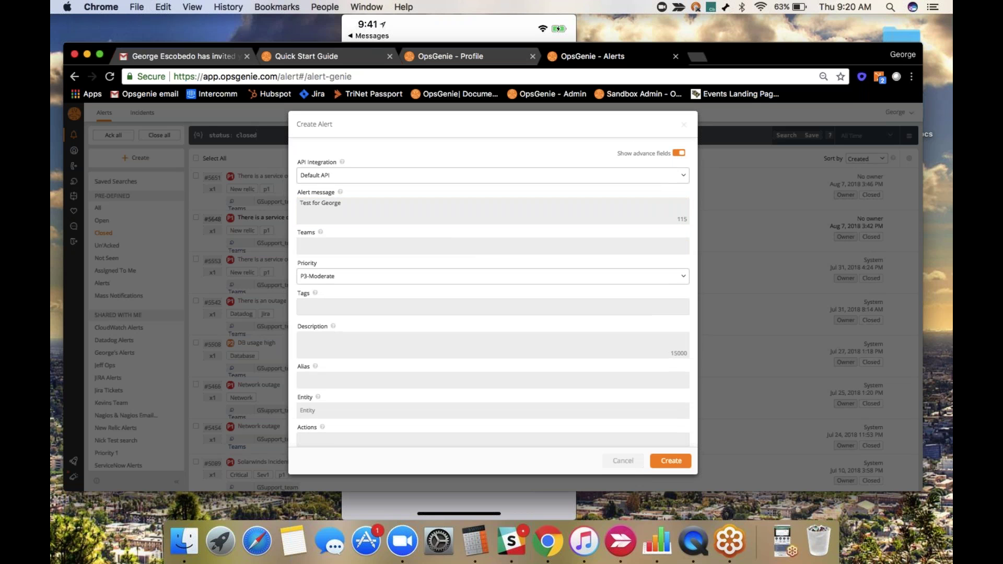
pyautogui.scroll(-1, 493, 293)
pyautogui.click(356, 218)
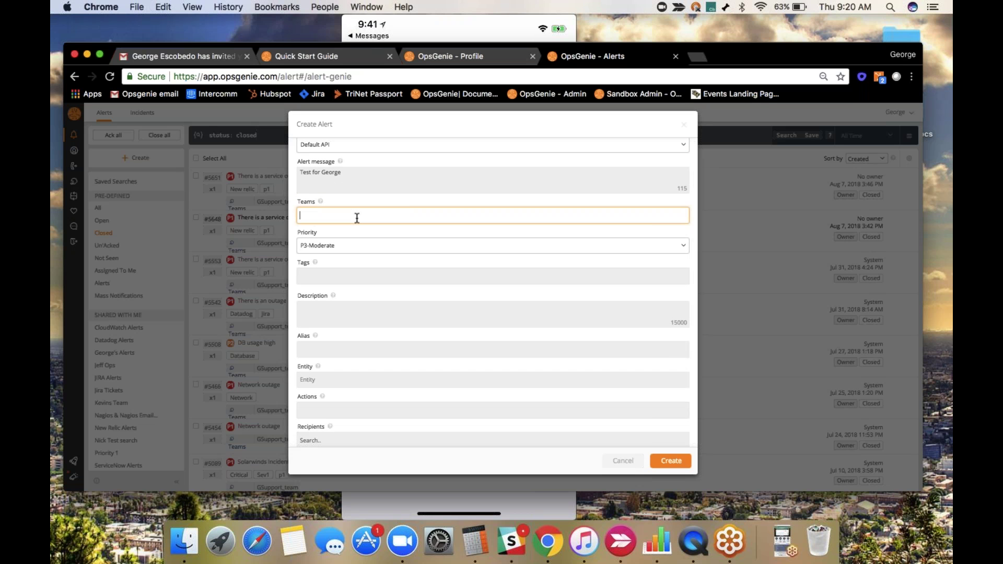
pyautogui.click(352, 246)
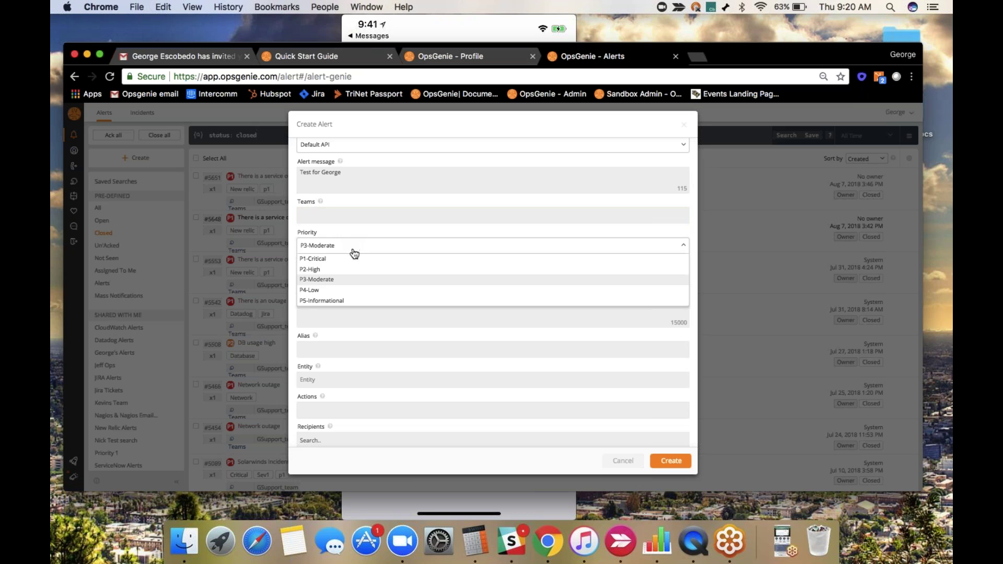
pyautogui.click(352, 259)
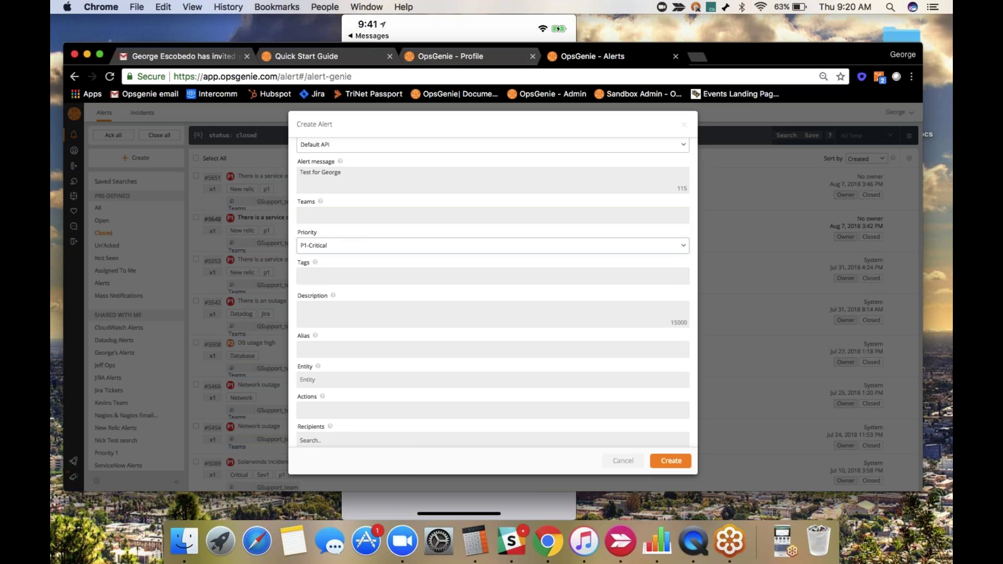
pyautogui.scroll(-1, 348, 267)
pyautogui.scroll(-1, 347, 271)
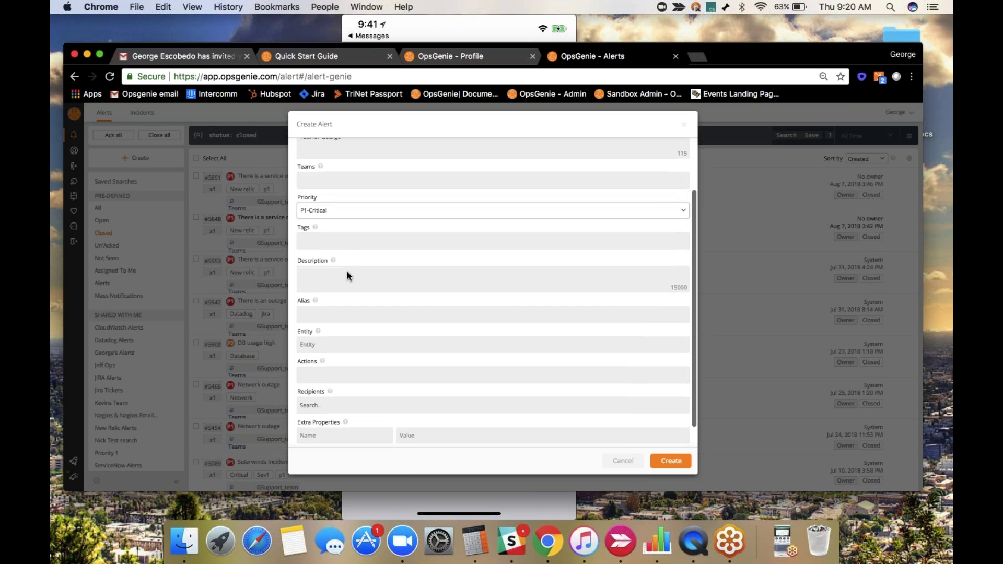
# Add a matching test description, add the intended person as recipient, and submit the alert.
pyautogui.click(347, 273)
pyautogui.write('Testing for George')
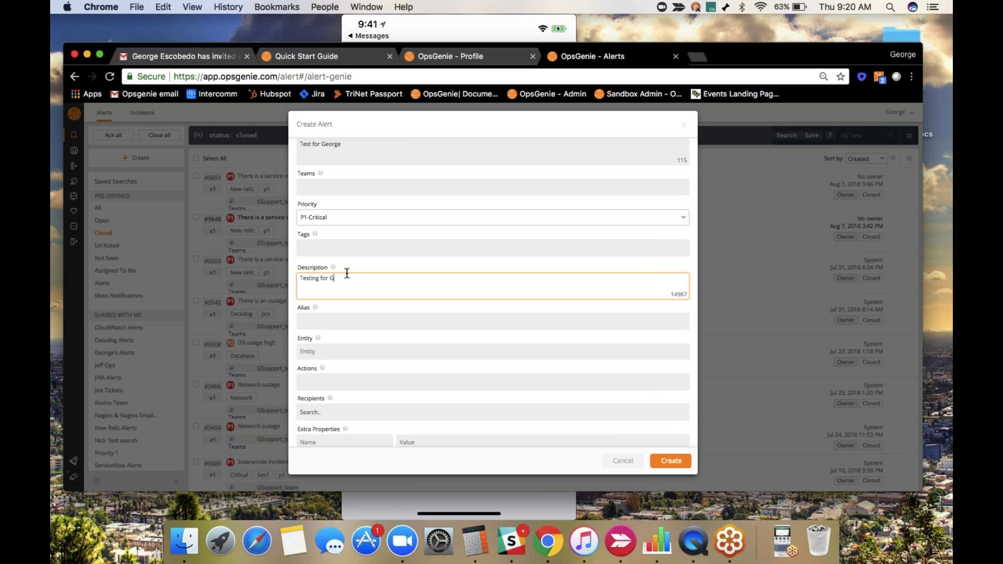
pyautogui.scroll(-3, 345, 313)
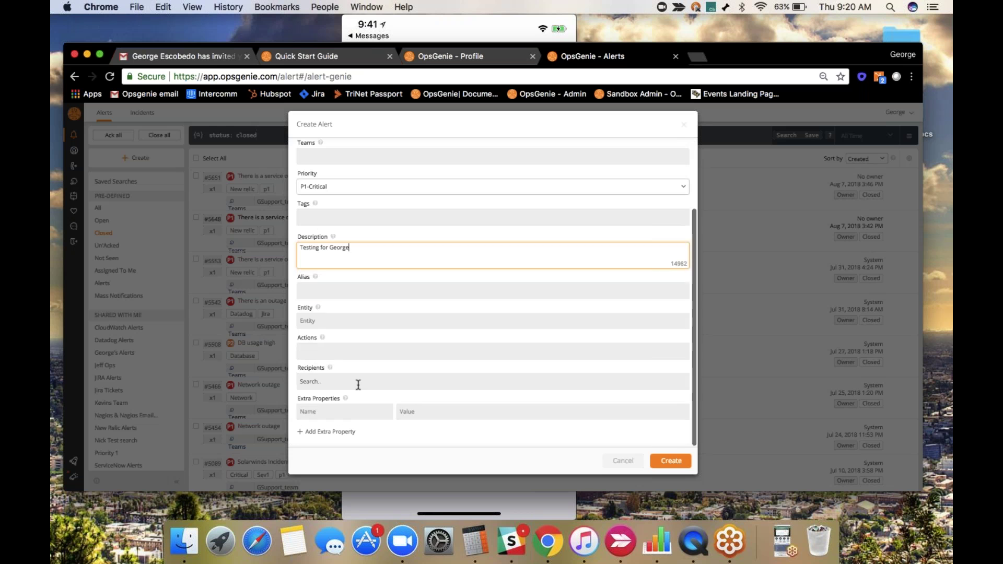
pyautogui.click(359, 382)
pyautogui.write('George')
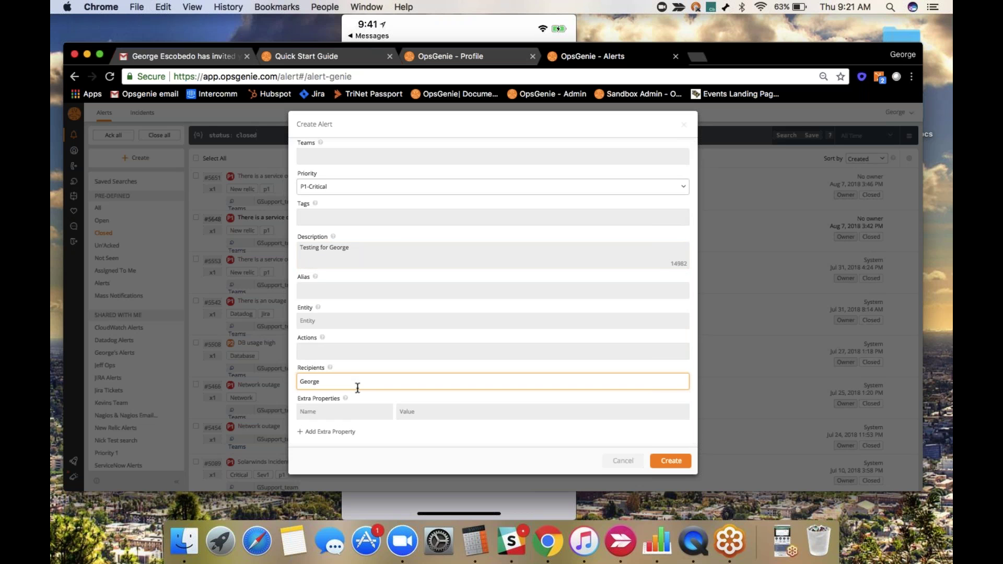
pyautogui.click(349, 406)
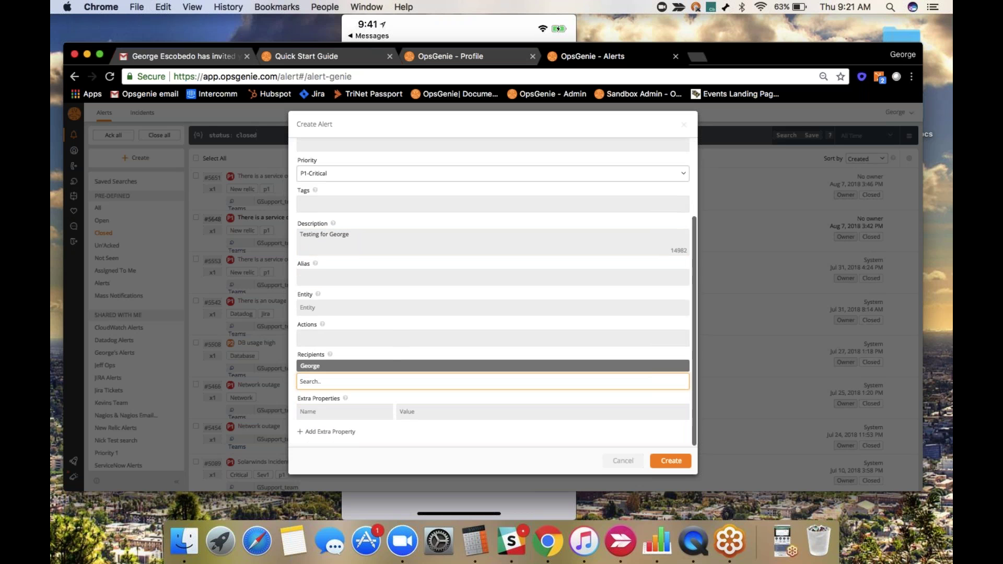
pyautogui.click(673, 467)
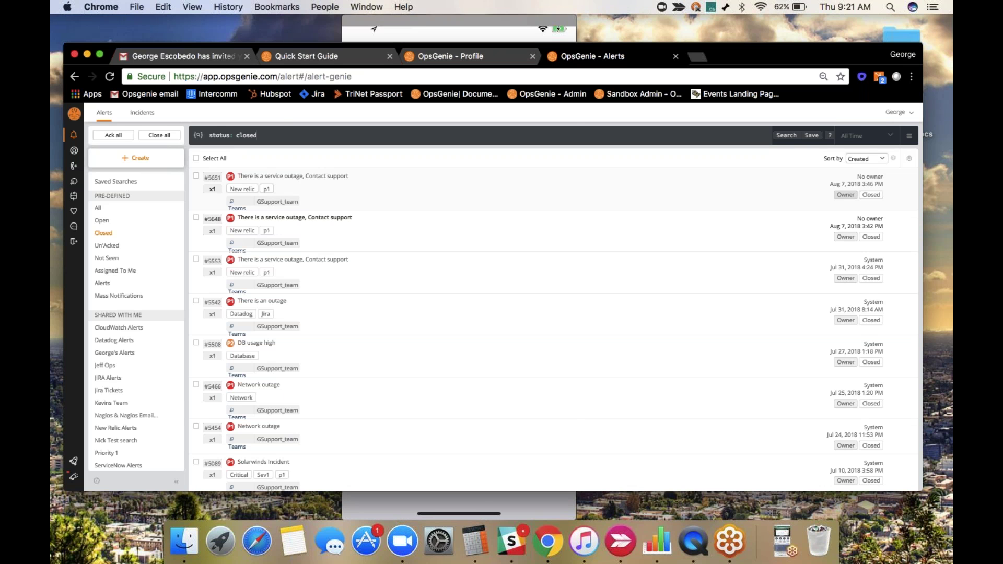
# Bring the QuickTime window mirroring the iPhone in front of Chrome.
pyautogui.click(447, 29)
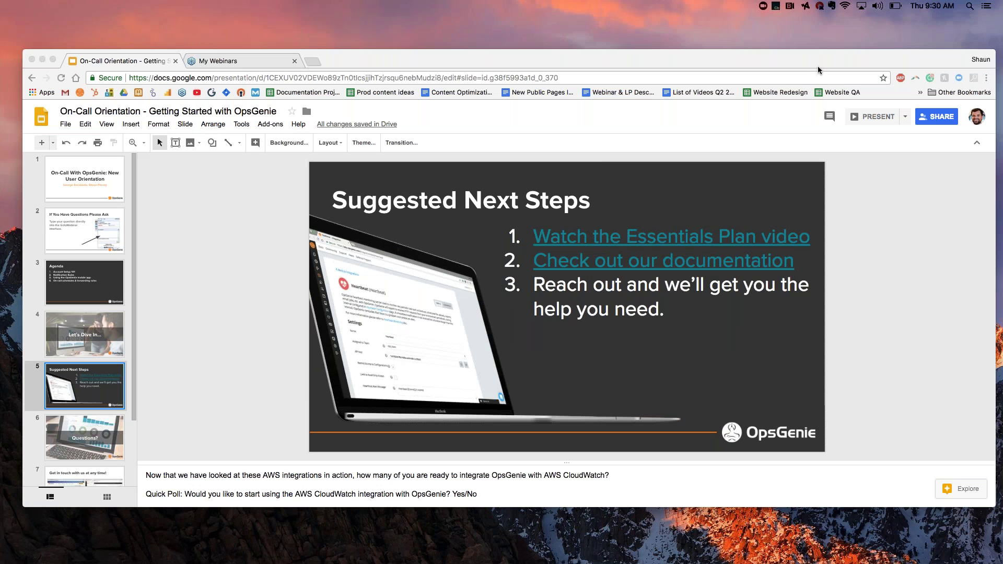
# Present the OpsGenie deck full screen starting from slide 5.
pyautogui.click(878, 117)
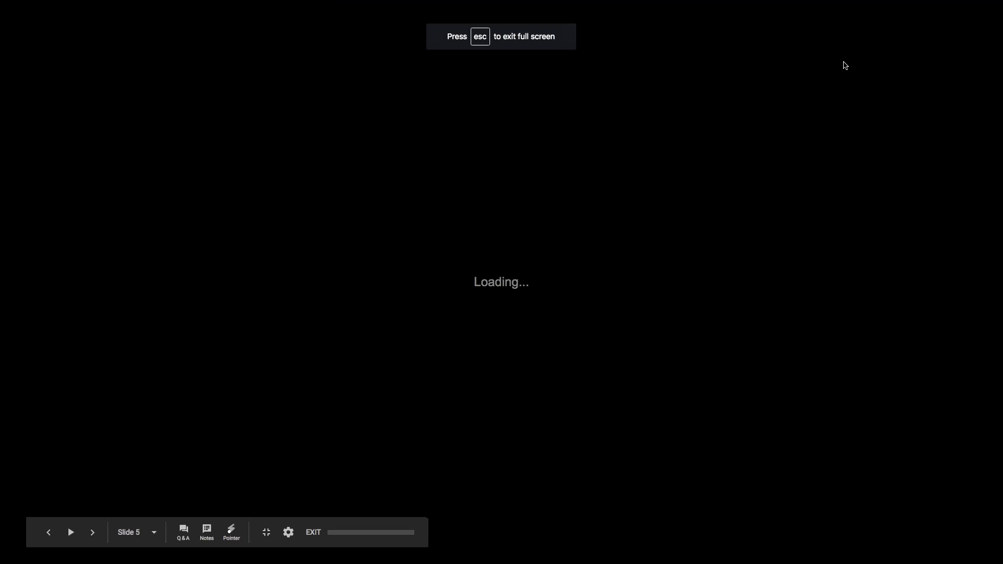